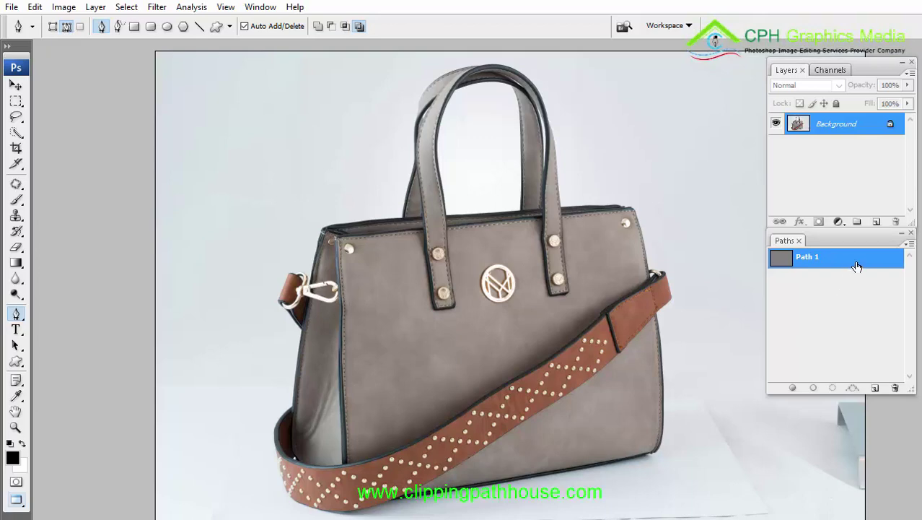
Delete Path 1 and close both the Paths and the Layers palettes
{"action": "left_click_drag", "start_coordinate": [858, 264], "coordinate": [894, 388]}
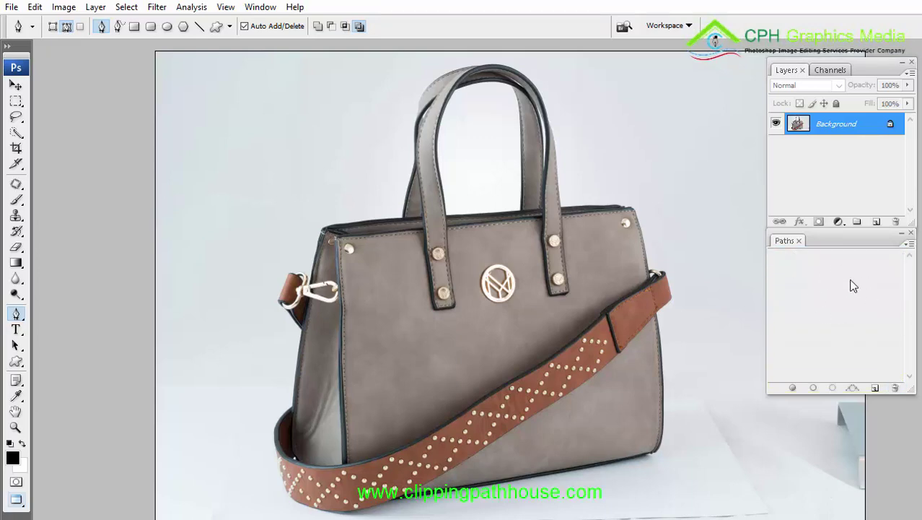
{"action": "mouse_move", "coordinate": [833, 247]}
{"action": "left_mouse_down"}
{"action": "mouse_move", "coordinate": [824, 274]}
{"action": "mouse_move", "coordinate": [836, 274]}
{"action": "mouse_move", "coordinate": [837, 251]}
{"action": "left_mouse_up"}
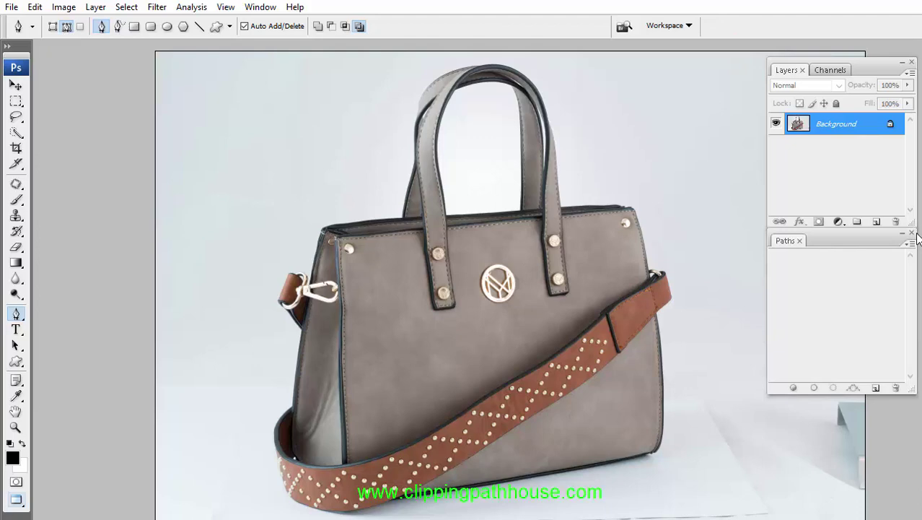
{"action": "left_click", "coordinate": [911, 233]}
{"action": "left_click", "coordinate": [911, 233]}
{"action": "left_click", "coordinate": [911, 62]}
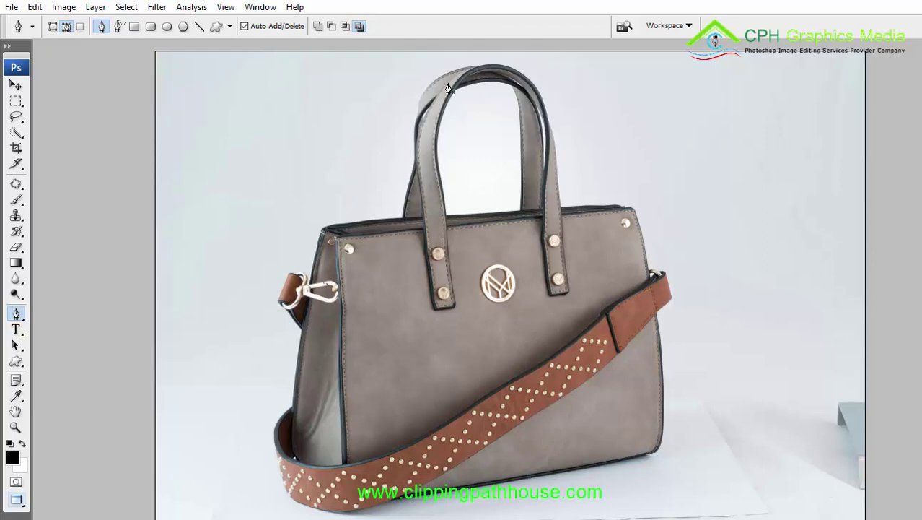
Show the Layers and Paths palettes in the workspace again
{"action": "left_click", "coordinate": [252, 8]}
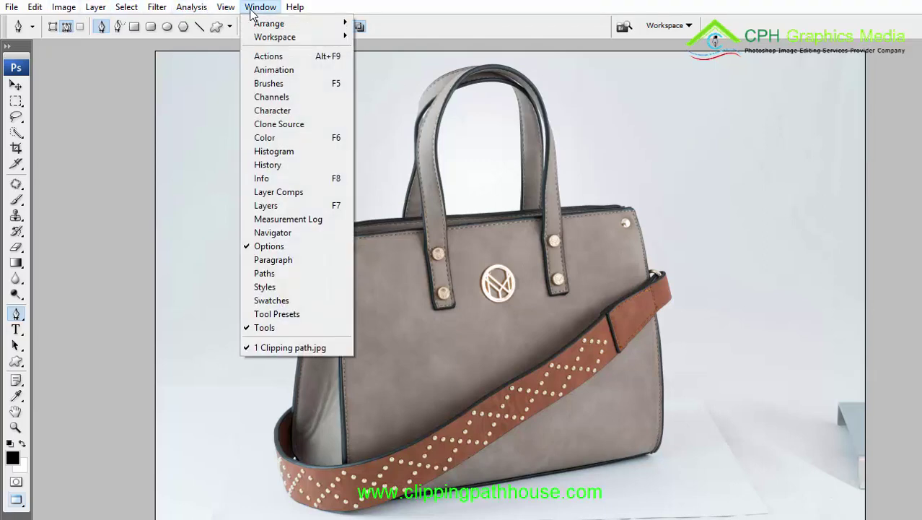
{"action": "left_click", "coordinate": [271, 206]}
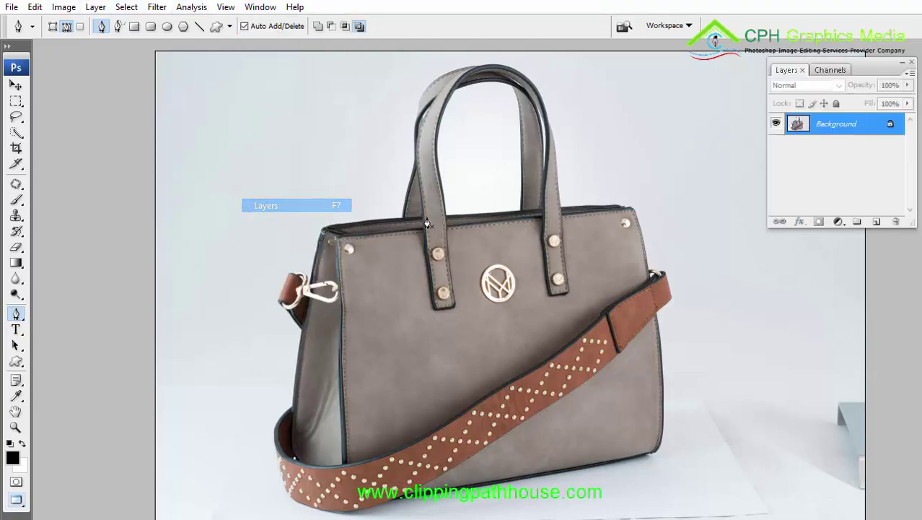
{"action": "left_click", "coordinate": [911, 62]}
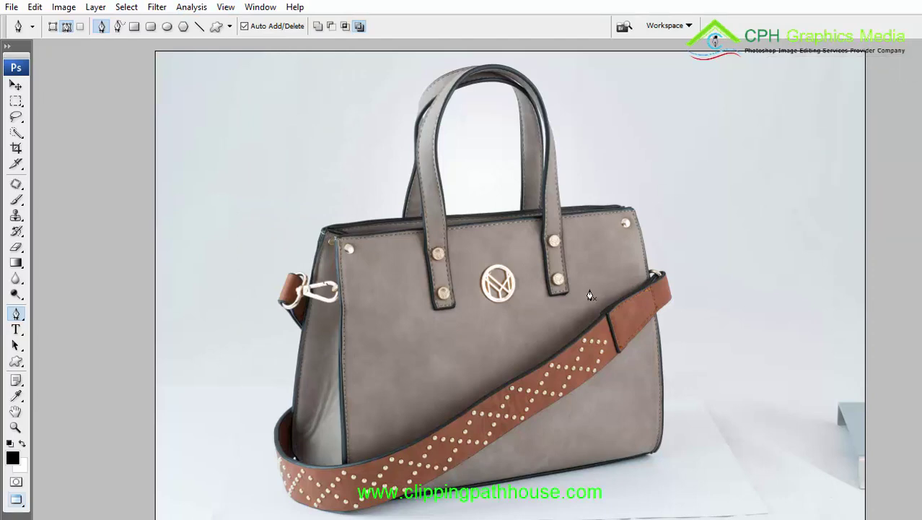
{"action": "key", "text": "F7"}
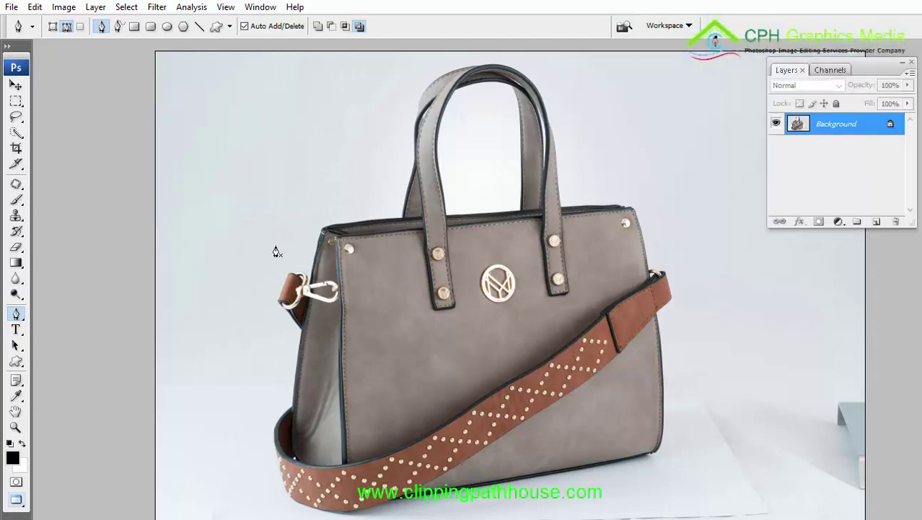
{"action": "left_click", "coordinate": [260, 7]}
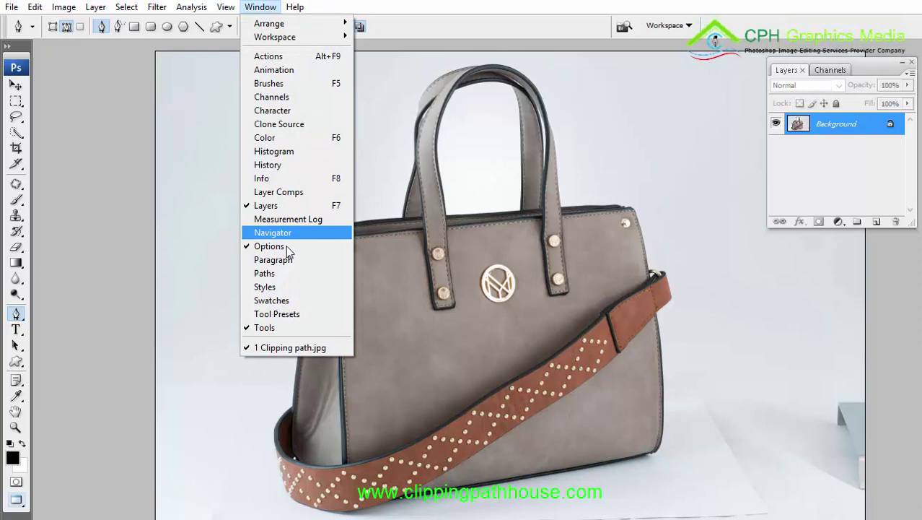
{"action": "left_click", "coordinate": [286, 273]}
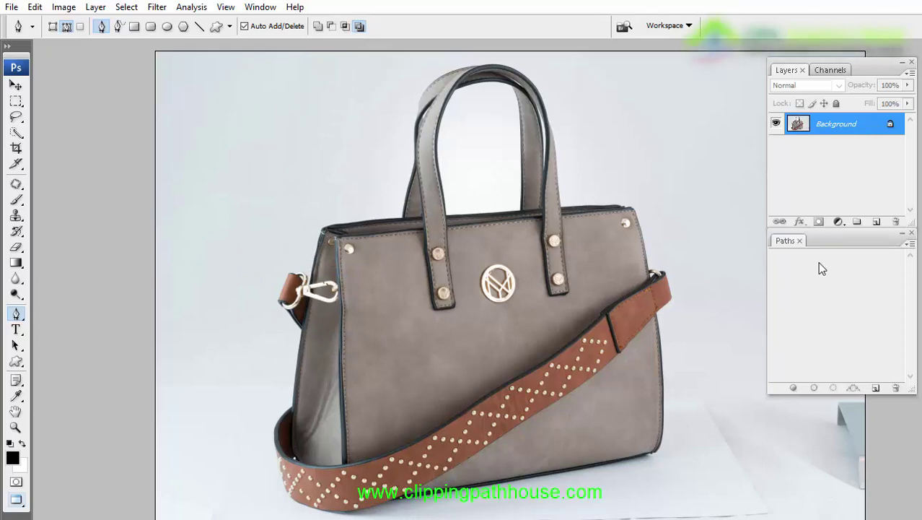
{"action": "left_click", "coordinate": [272, 8]}
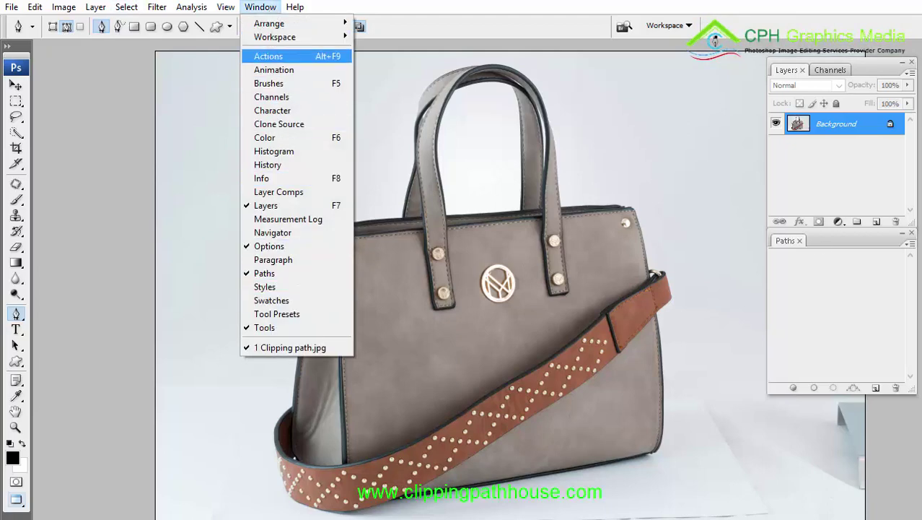
{"action": "left_click", "coordinate": [268, 7]}
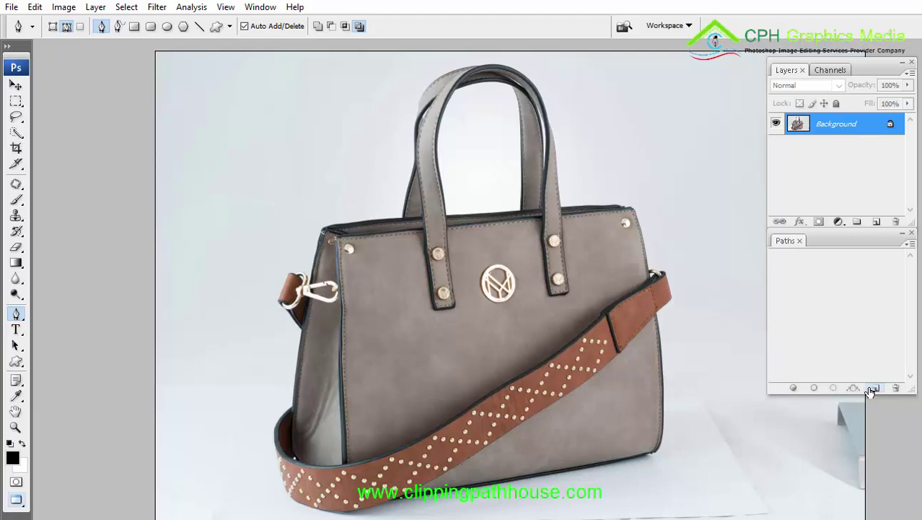
Draw a trial curved work path across the front of the bag with the Pen tool, and delete that work path
{"action": "left_click_drag", "start_coordinate": [500, 245], "coordinate": [472, 268]}
{"action": "left_click_drag", "start_coordinate": [459, 312], "coordinate": [490, 343]}
{"action": "left_click_drag", "start_coordinate": [550, 354], "coordinate": [581, 344]}
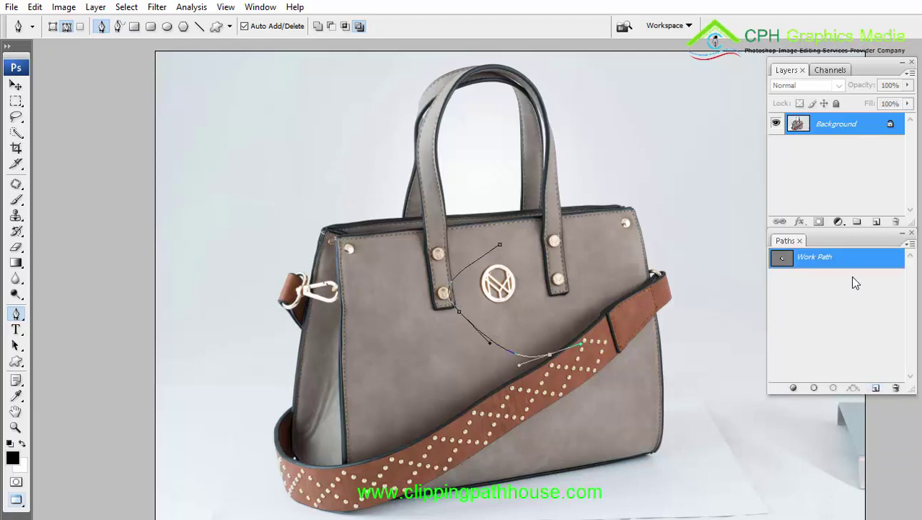
{"action": "left_click", "coordinate": [844, 307]}
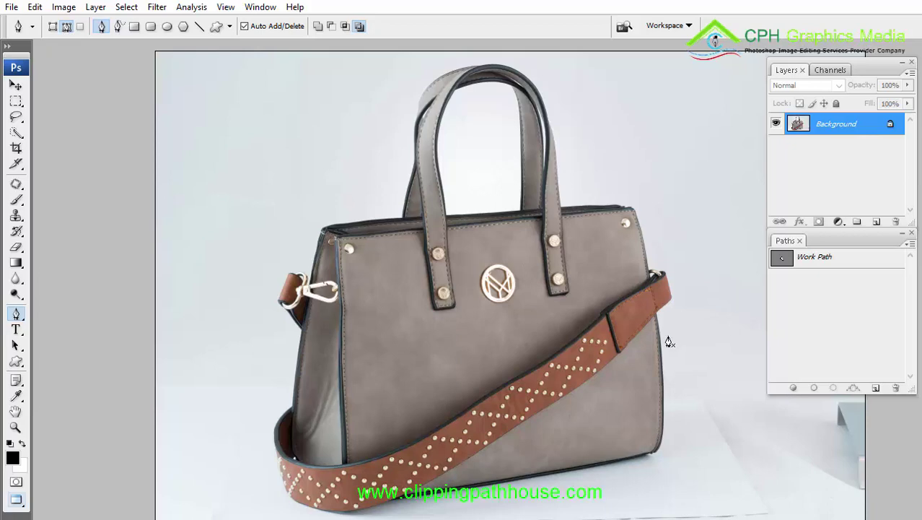
{"action": "left_click", "coordinate": [794, 258]}
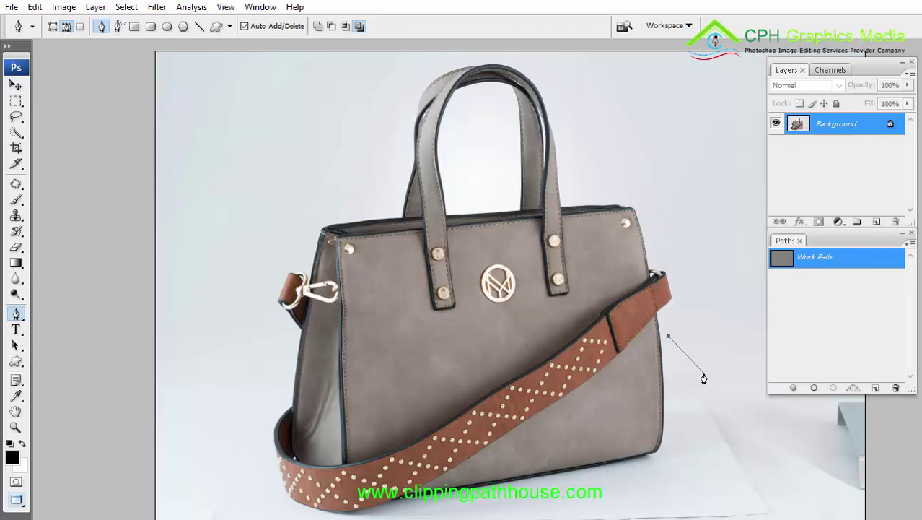
{"action": "left_click", "coordinate": [896, 387]}
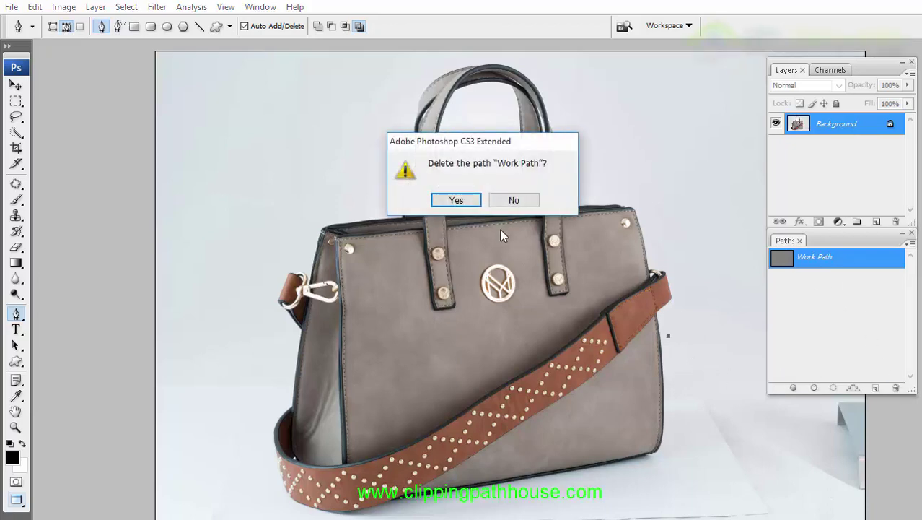
{"action": "left_click", "coordinate": [465, 204]}
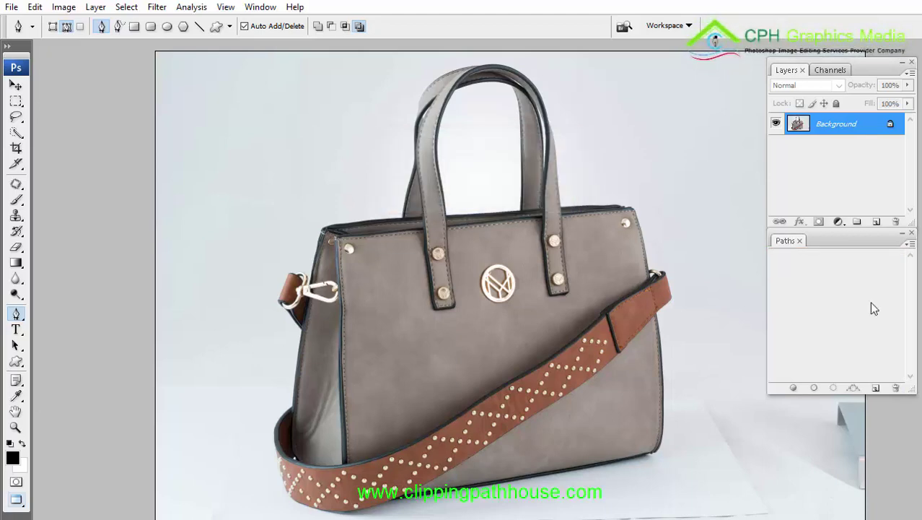
Create a new empty path and define it as the clipping path with the flatness left blank
{"action": "left_click", "coordinate": [877, 388]}
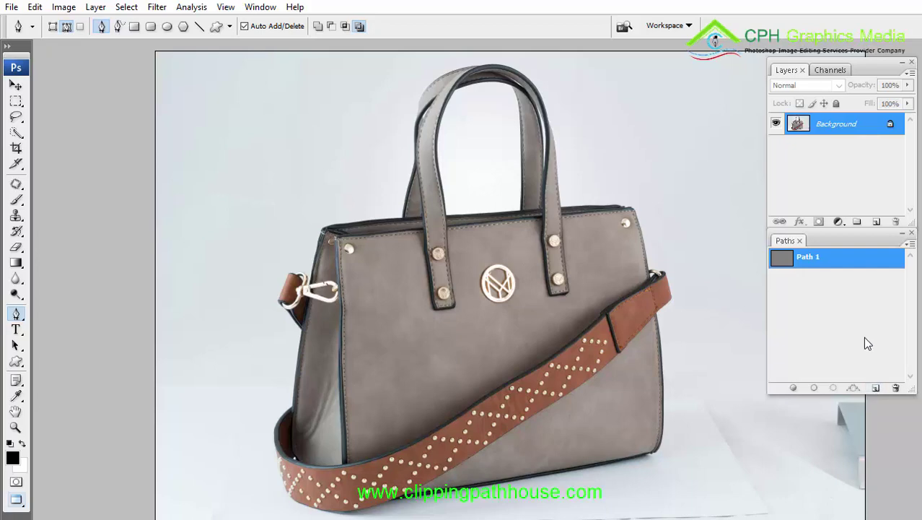
{"action": "left_click", "coordinate": [834, 324]}
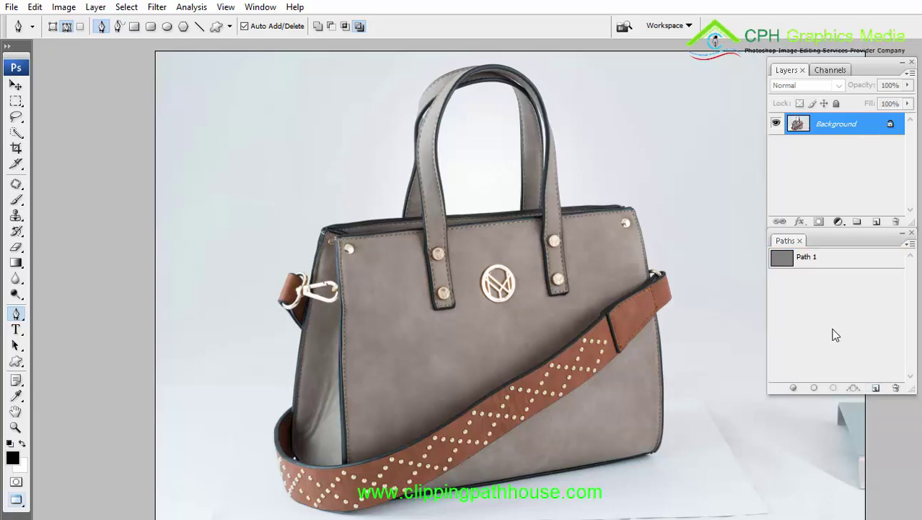
{"action": "left_click", "coordinate": [840, 270]}
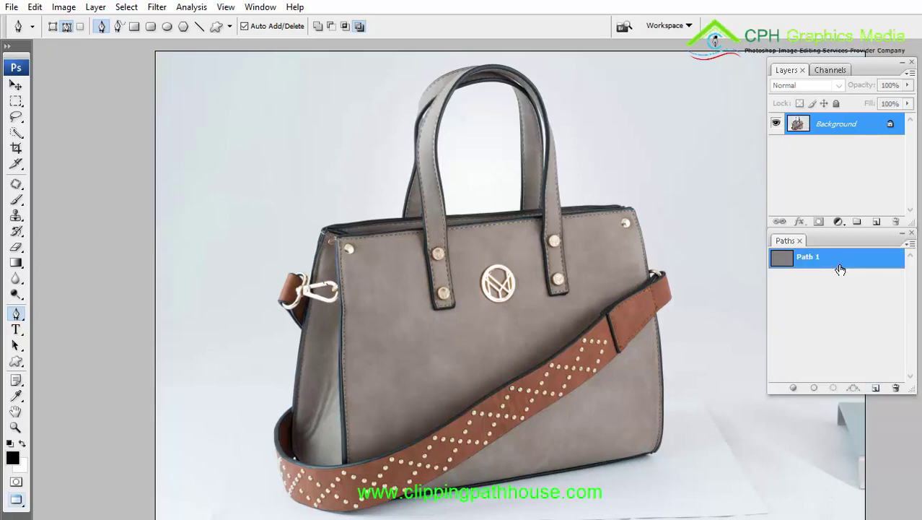
{"action": "right_click", "coordinate": [564, 199]}
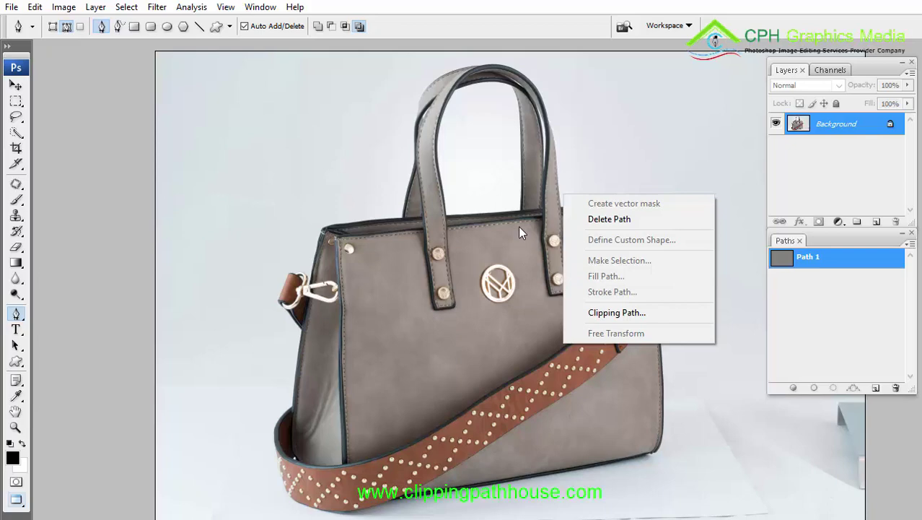
{"action": "left_click", "coordinate": [603, 313]}
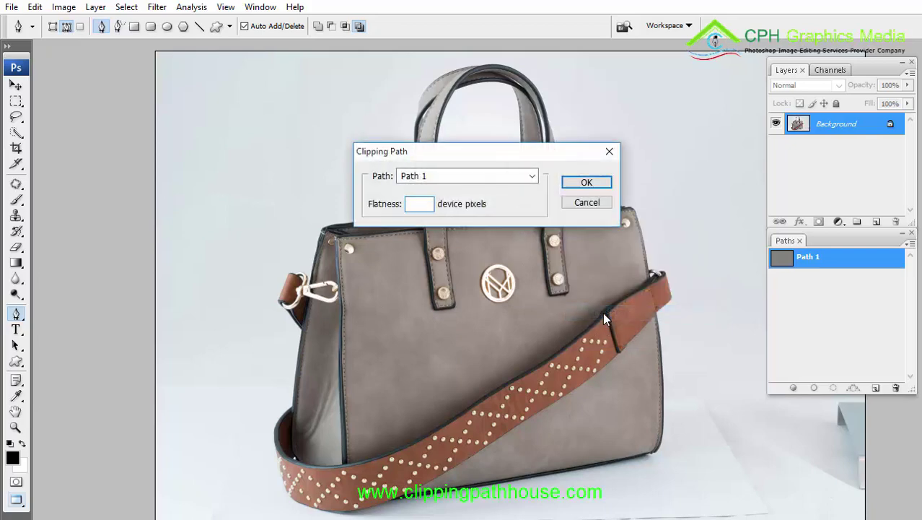
{"action": "left_click", "coordinate": [596, 181]}
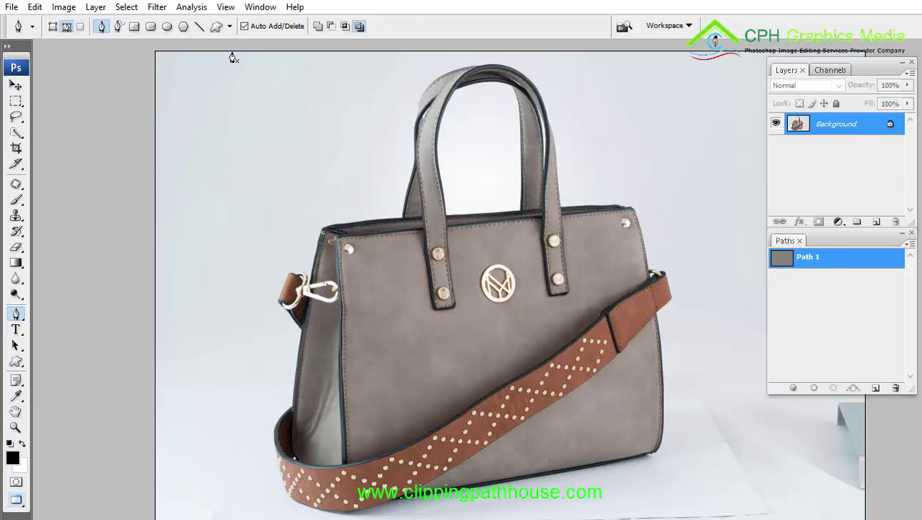
Draw a short test curve on the background beside the bag with Rubber Band off, and turn Rubber Band back on
{"action": "left_click", "coordinate": [244, 27]}
{"action": "left_click", "coordinate": [245, 26]}
{"action": "left_click", "coordinate": [229, 27]}
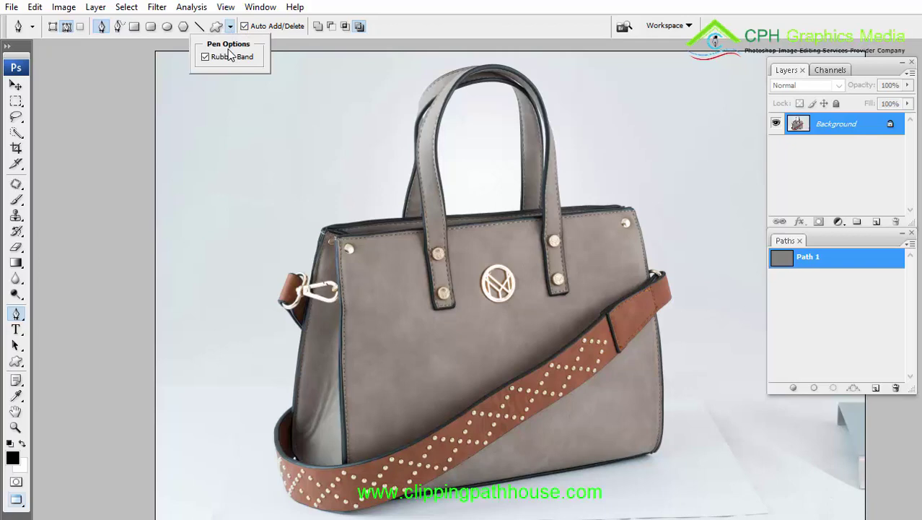
{"action": "left_click", "coordinate": [229, 57]}
{"action": "left_click_drag", "start_coordinate": [229, 258], "coordinate": [220, 212]}
{"action": "left_click_drag", "start_coordinate": [288, 165], "coordinate": [340, 137]}
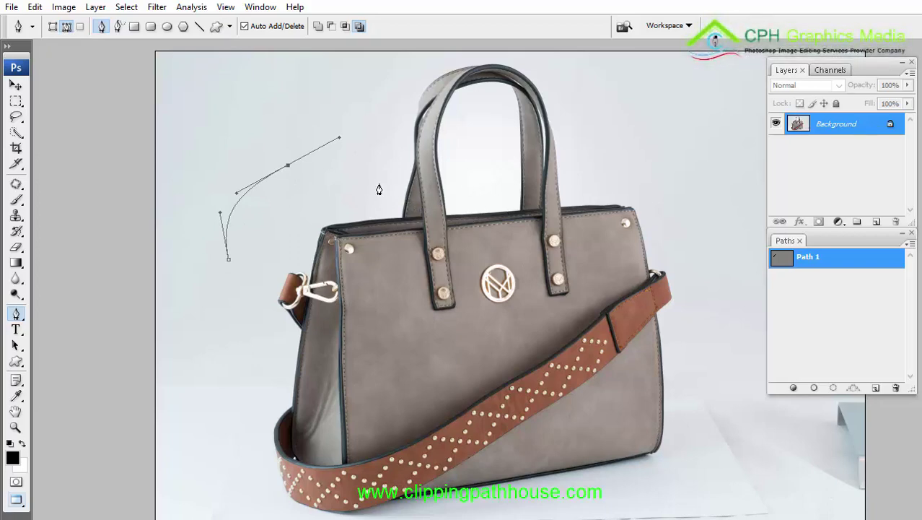
{"action": "left_click", "coordinate": [229, 26]}
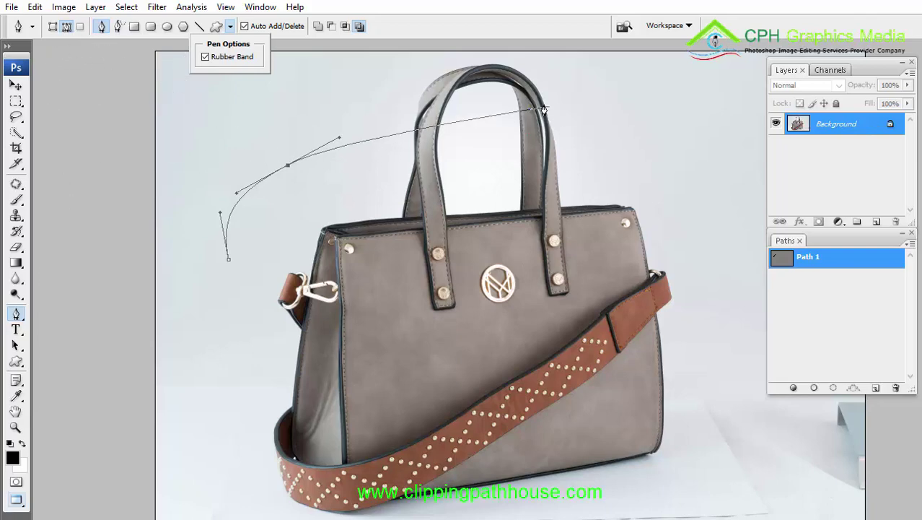
Replace the test path with a new empty Path 1 and define it as the clipping path, leaving the flatness blank
{"action": "left_click_drag", "start_coordinate": [848, 269], "coordinate": [895, 388]}
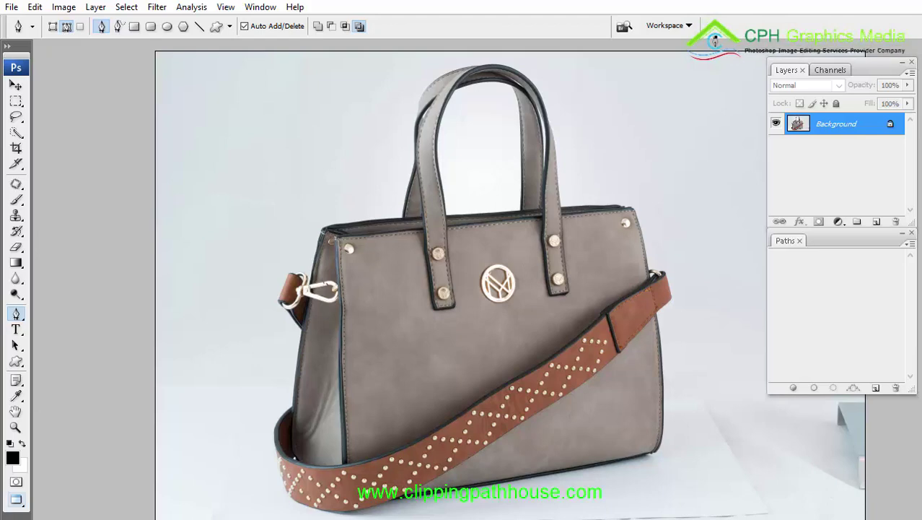
{"action": "left_click", "coordinate": [877, 389]}
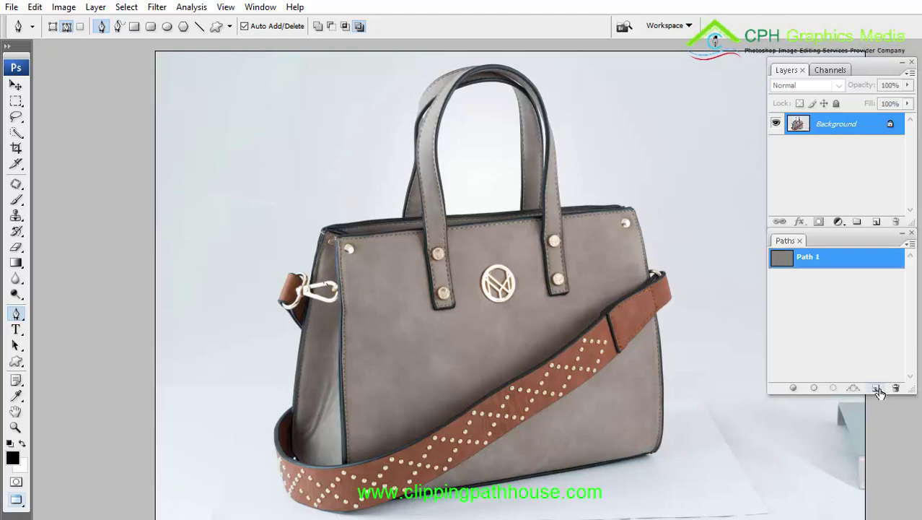
{"action": "right_click", "coordinate": [503, 258]}
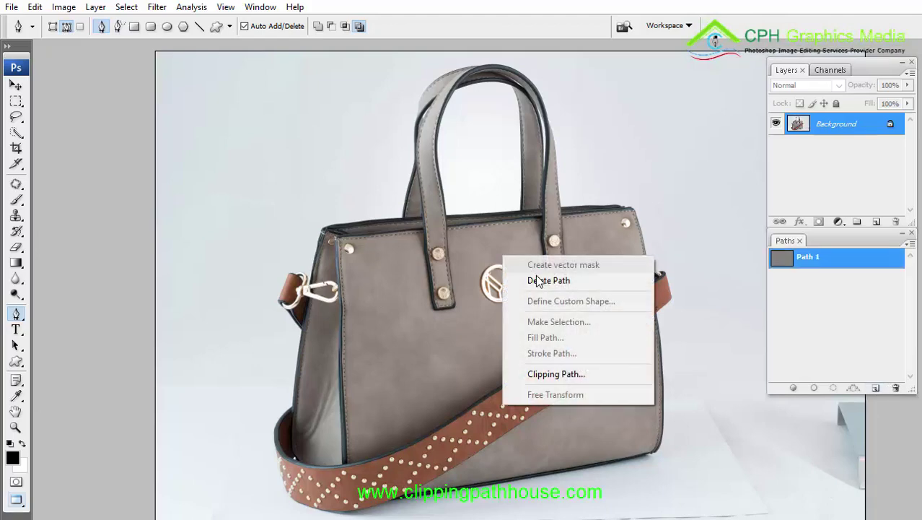
{"action": "left_click", "coordinate": [557, 373]}
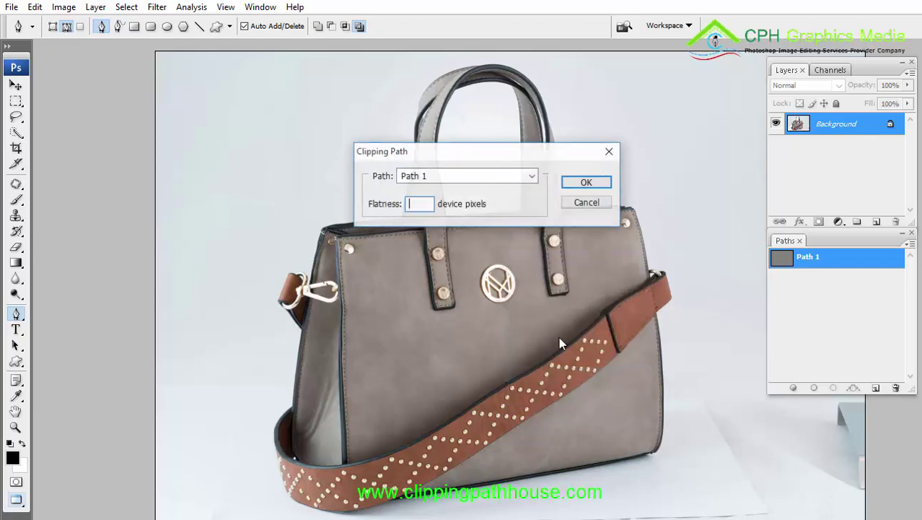
{"action": "left_click", "coordinate": [583, 182]}
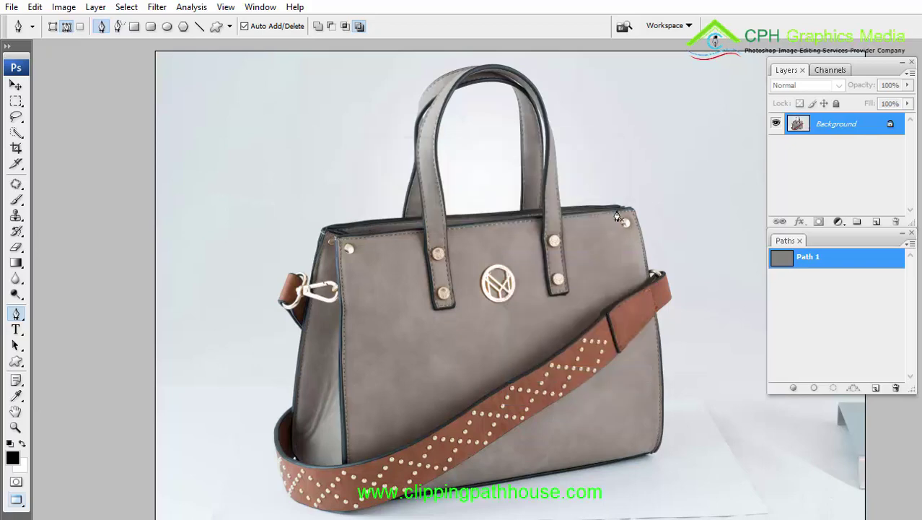
Examine the bag's top edge and the stitching around its handles at high magnification
{"action": "left_click", "coordinate": [617, 210], "text": "ctrl"}
{"action": "left_click", "coordinate": [617, 211], "text": "ctrl"}
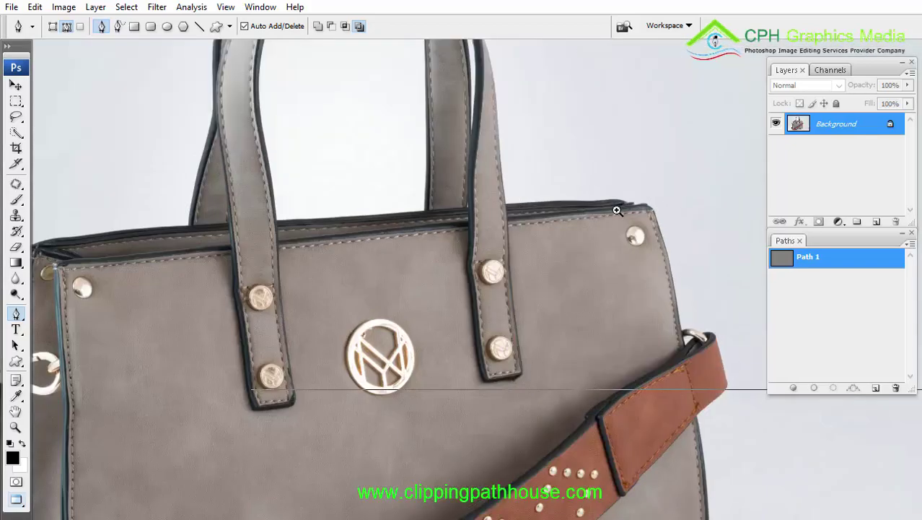
{"action": "left_click", "coordinate": [617, 210], "text": "ctrl"}
{"action": "left_click", "coordinate": [617, 210], "text": "ctrl"}
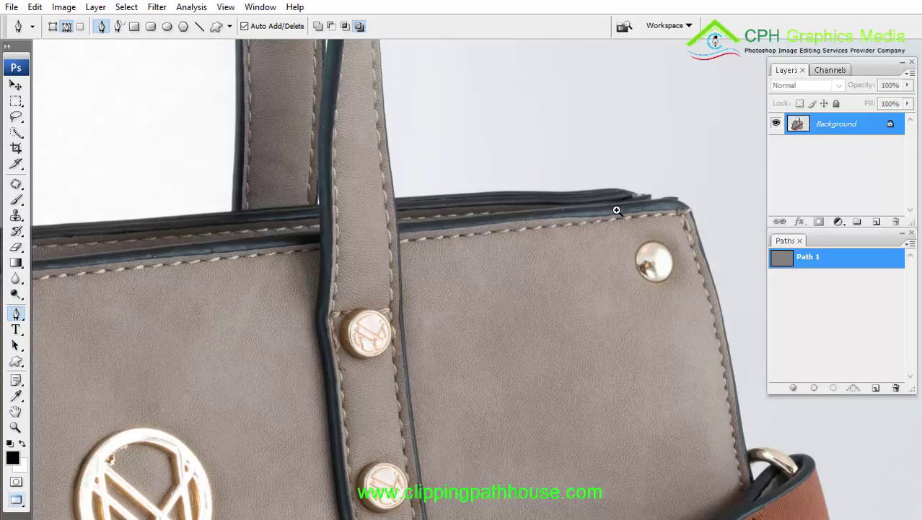
{"action": "left_click_drag", "start_coordinate": [339, 165], "coordinate": [531, 280]}
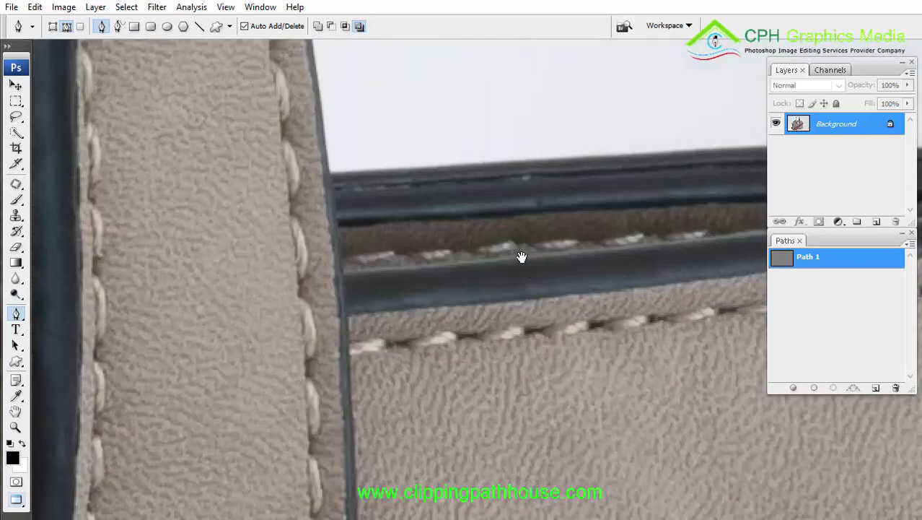
{"action": "left_click_drag", "start_coordinate": [190, 127], "coordinate": [574, 282]}
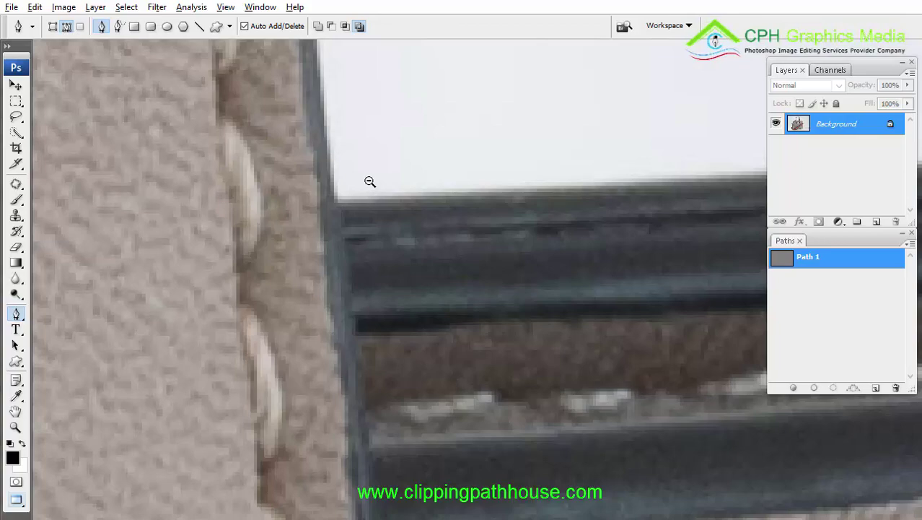
{"action": "left_click", "coordinate": [369, 181], "text": "alt"}
{"action": "left_click", "coordinate": [370, 181], "text": "alt"}
{"action": "left_click", "coordinate": [369, 182], "text": "alt"}
{"action": "left_click", "coordinate": [368, 180], "text": "alt"}
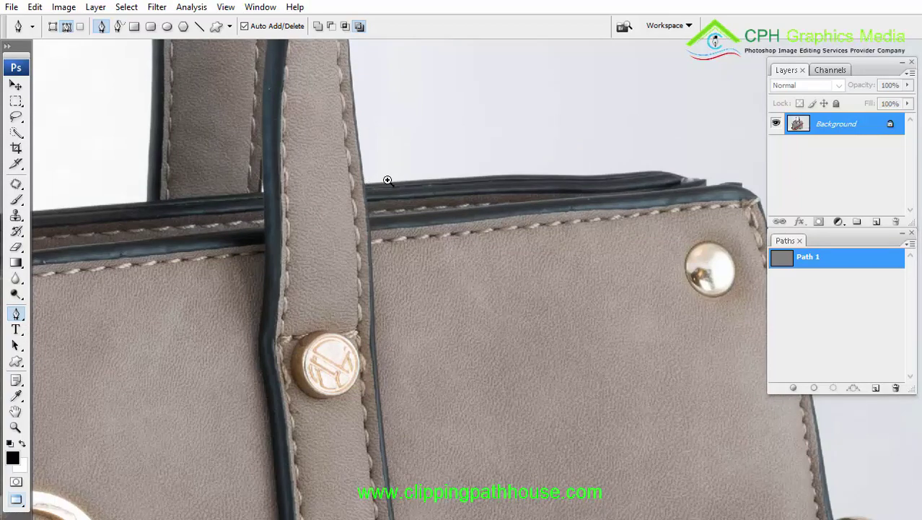
Start the outline in Path 1 with a smooth anchor point at the top of the handles, where the two straps cross
{"action": "left_click", "coordinate": [387, 180], "text": "ctrl"}
{"action": "left_click", "coordinate": [386, 180], "text": "ctrl"}
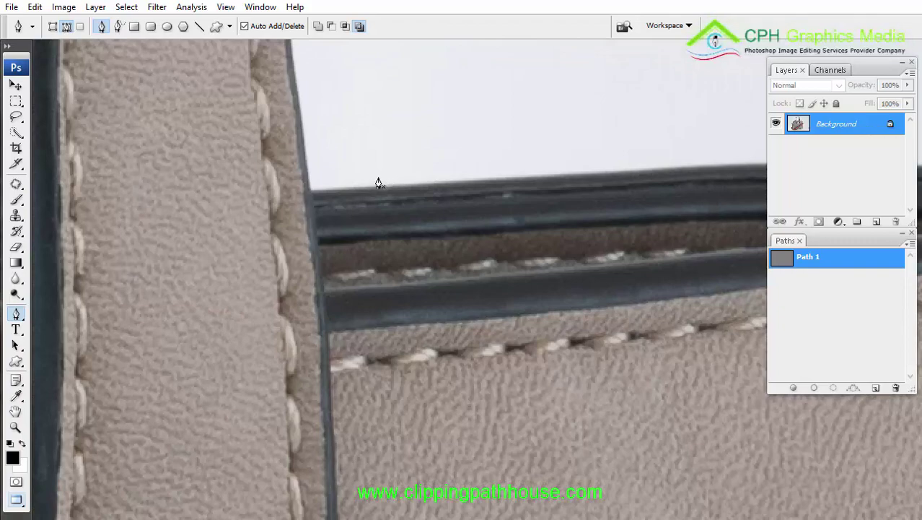
{"action": "left_click_drag", "start_coordinate": [419, 200], "coordinate": [44, 198]}
{"action": "left_click", "coordinate": [357, 215], "text": "alt"}
{"action": "left_click_drag", "start_coordinate": [268, 225], "coordinate": [418, 433]}
{"action": "left_click_drag", "start_coordinate": [419, 214], "coordinate": [534, 356]}
{"action": "left_click", "coordinate": [534, 357], "text": "alt"}
{"action": "left_click_drag", "start_coordinate": [282, 148], "coordinate": [520, 165]}
{"action": "left_click_drag", "start_coordinate": [399, 166], "coordinate": [720, 325]}
{"action": "left_click_drag", "start_coordinate": [469, 171], "coordinate": [469, 189]}
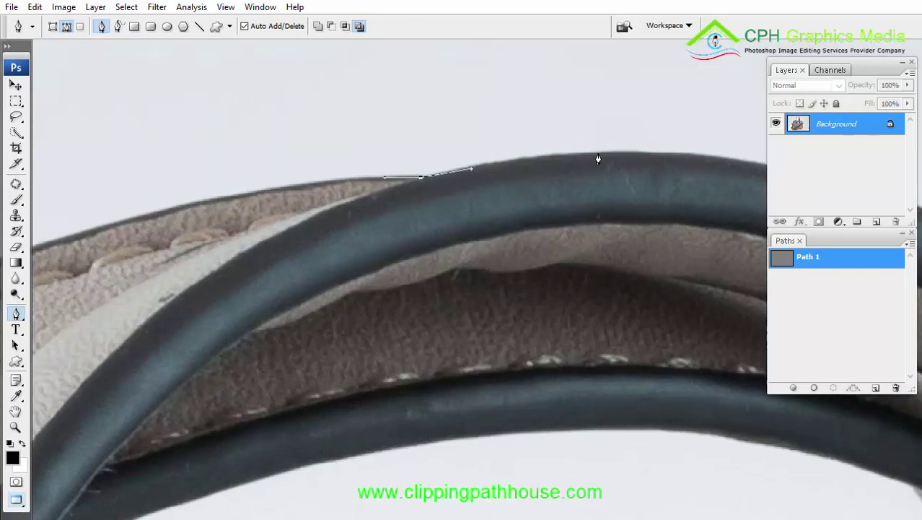
Trace the handle's dark piping around the arch and down its right side to where the leather face emerges
{"action": "left_click_drag", "start_coordinate": [600, 159], "coordinate": [389, 160]}
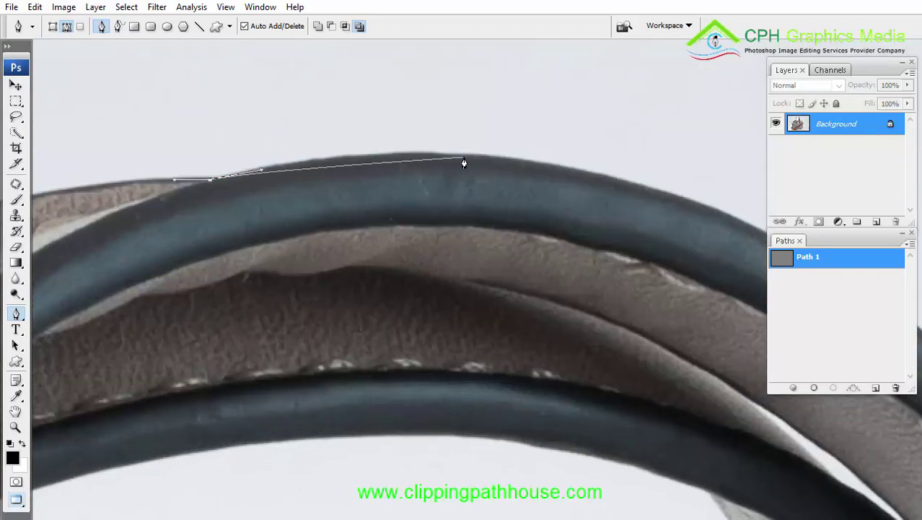
{"action": "left_click_drag", "start_coordinate": [463, 157], "coordinate": [315, 89]}
{"action": "left_click_drag", "start_coordinate": [554, 165], "coordinate": [678, 244]}
{"action": "left_click_drag", "start_coordinate": [678, 277], "coordinate": [355, 55]}
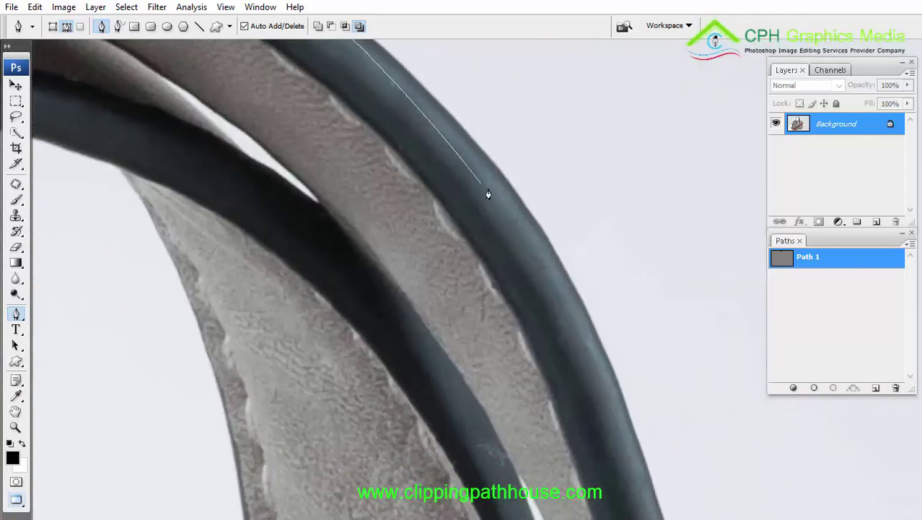
{"action": "left_click_drag", "start_coordinate": [533, 220], "coordinate": [541, 115]}
{"action": "left_click_drag", "start_coordinate": [613, 354], "coordinate": [535, 130]}
{"action": "left_click_drag", "start_coordinate": [558, 173], "coordinate": [585, 290]}
{"action": "left_click_drag", "start_coordinate": [592, 325], "coordinate": [575, 211]}
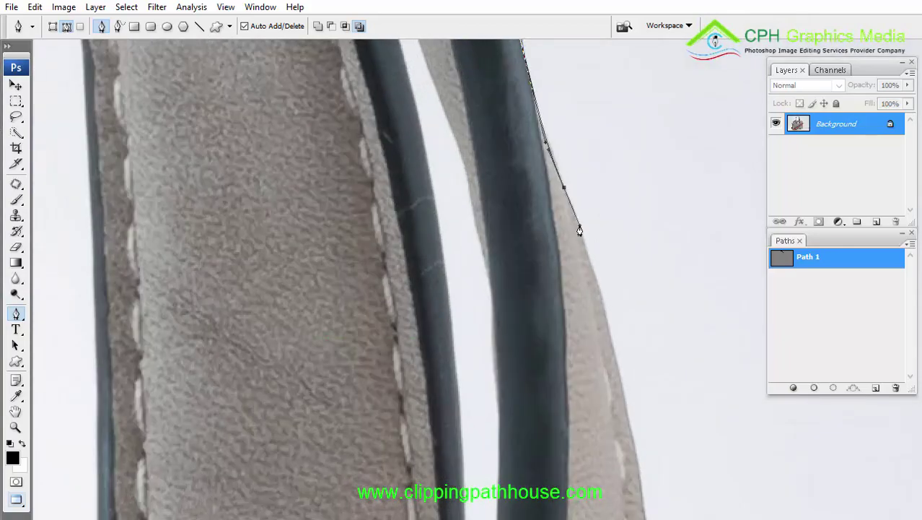
Trace the right handle's outer leather edge down to its corner with the bag's top edge
{"action": "left_click_drag", "start_coordinate": [655, 456], "coordinate": [543, 173]}
{"action": "left_click_drag", "start_coordinate": [534, 247], "coordinate": [488, 123]}
{"action": "left_click_drag", "start_coordinate": [478, 233], "coordinate": [495, 405]}
{"action": "key", "text": "ctrl+z"}
{"action": "left_click_drag", "start_coordinate": [525, 447], "coordinate": [483, 59]}
{"action": "left_click_drag", "start_coordinate": [475, 160], "coordinate": [665, 209]}
Review the traced handle section against the whole bag and examine where it meets the top edge
{"action": "left_click", "coordinate": [530, 147], "text": "ctrl+alt"}
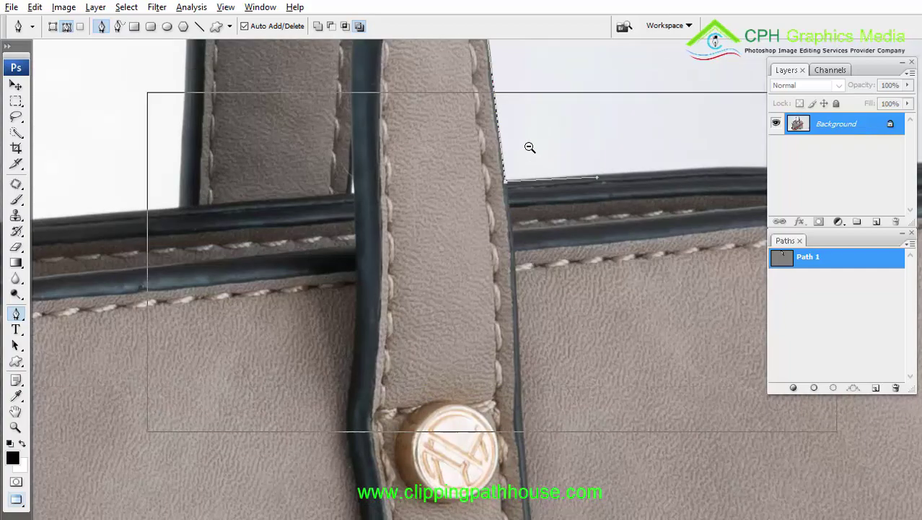
{"action": "left_click_drag", "start_coordinate": [530, 147], "coordinate": [605, 329]}
{"action": "left_click", "coordinate": [605, 329], "text": "ctrl+alt"}
{"action": "left_click", "coordinate": [606, 329], "text": "ctrl+alt"}
{"action": "left_click_drag", "start_coordinate": [624, 421], "coordinate": [585, 228]}
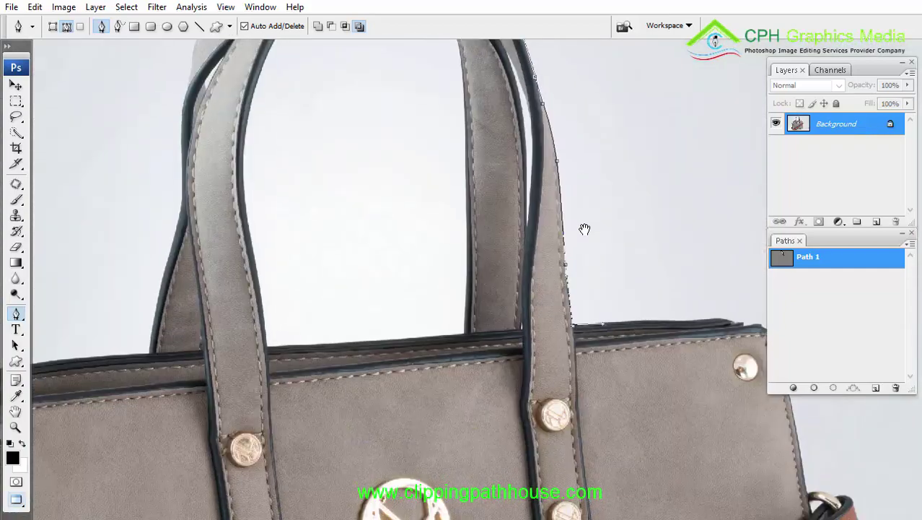
{"action": "left_click", "coordinate": [605, 328], "text": "alt"}
{"action": "left_click", "coordinate": [599, 317], "text": "alt"}
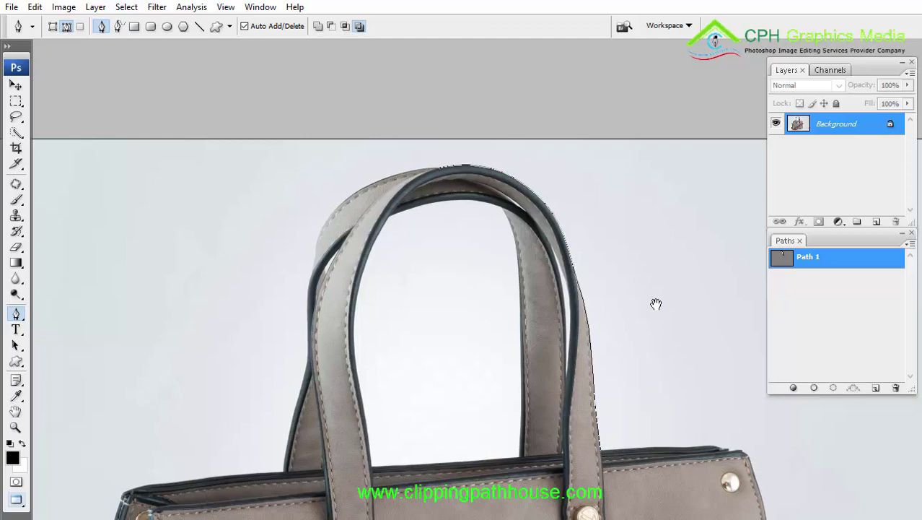
{"action": "left_click_drag", "start_coordinate": [648, 401], "coordinate": [632, 196]}
{"action": "left_click", "coordinate": [632, 196], "text": "alt"}
{"action": "left_click", "coordinate": [635, 202], "text": "alt"}
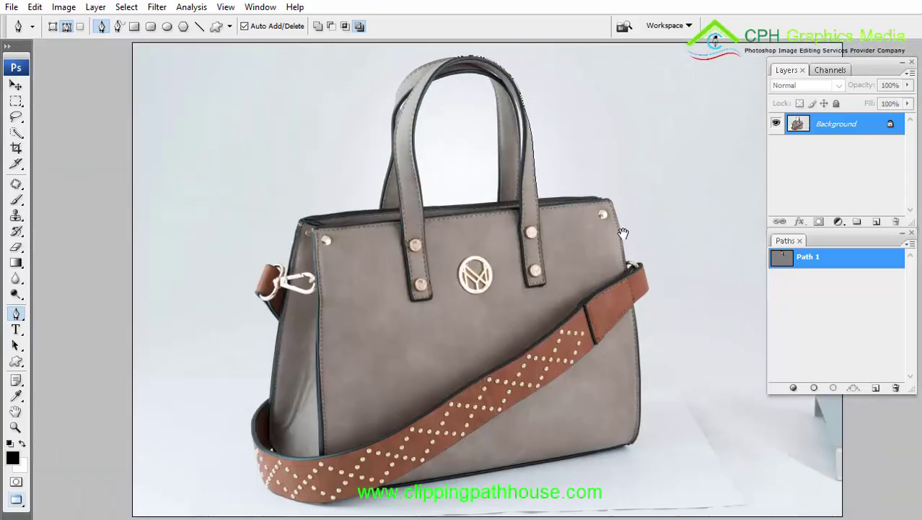
{"action": "left_click_drag", "start_coordinate": [548, 175], "coordinate": [552, 262]}
{"action": "left_click_drag", "start_coordinate": [418, 151], "coordinate": [708, 308]}
{"action": "left_click_drag", "start_coordinate": [488, 201], "coordinate": [635, 219]}
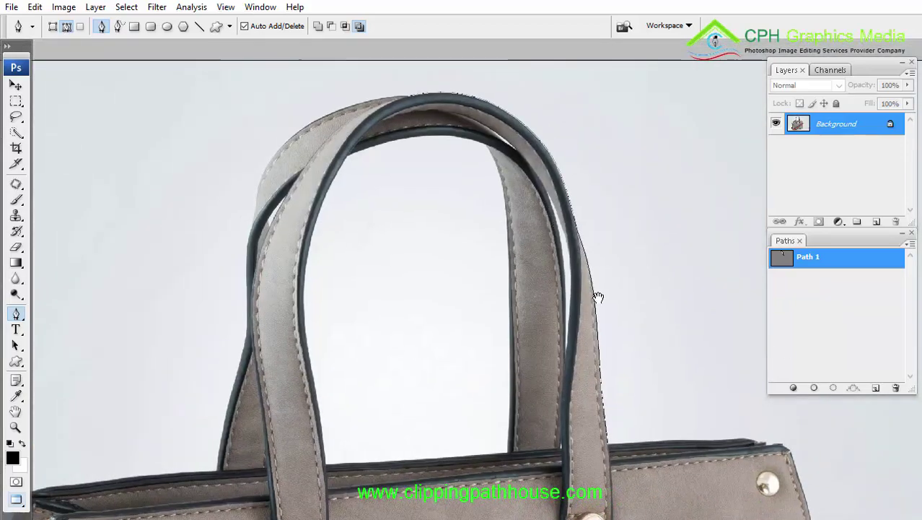
{"action": "left_click_drag", "start_coordinate": [598, 321], "coordinate": [604, 243]}
{"action": "left_click_drag", "start_coordinate": [519, 220], "coordinate": [696, 404]}
{"action": "left_click_drag", "start_coordinate": [404, 247], "coordinate": [642, 460]}
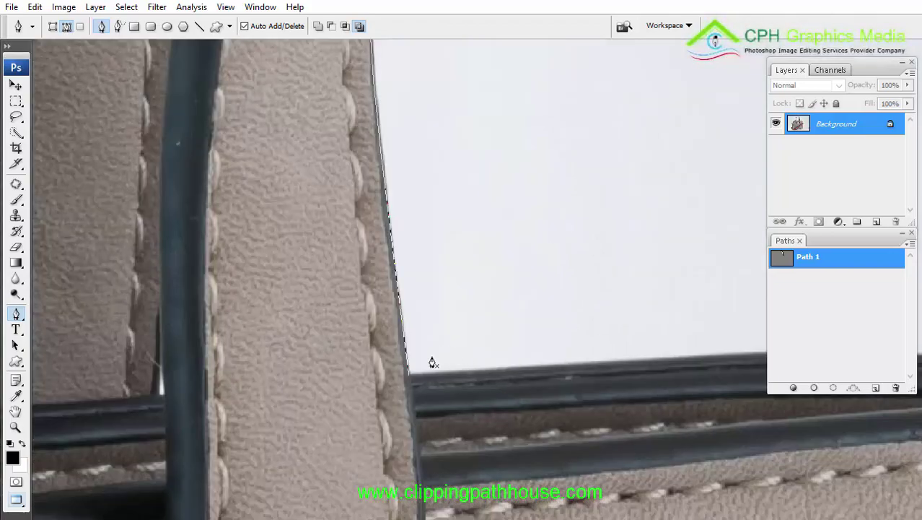
Trace the bag's rear top edge, stepping around the raised flap ends, to the stitched right corner
{"action": "left_click_drag", "start_coordinate": [408, 382], "coordinate": [606, 363]}
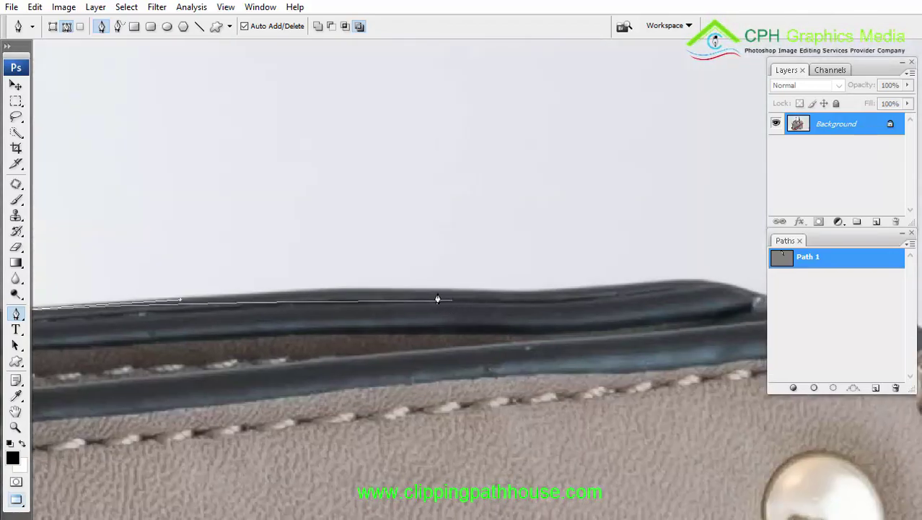
{"action": "left_click_drag", "start_coordinate": [439, 299], "coordinate": [455, 288]}
{"action": "left_click_drag", "start_coordinate": [575, 290], "coordinate": [426, 201]}
{"action": "scroll", "coordinate": [473, 223], "scroll_direction": "up", "scroll_amount": 6}
{"action": "left_click", "coordinate": [449, 204]}
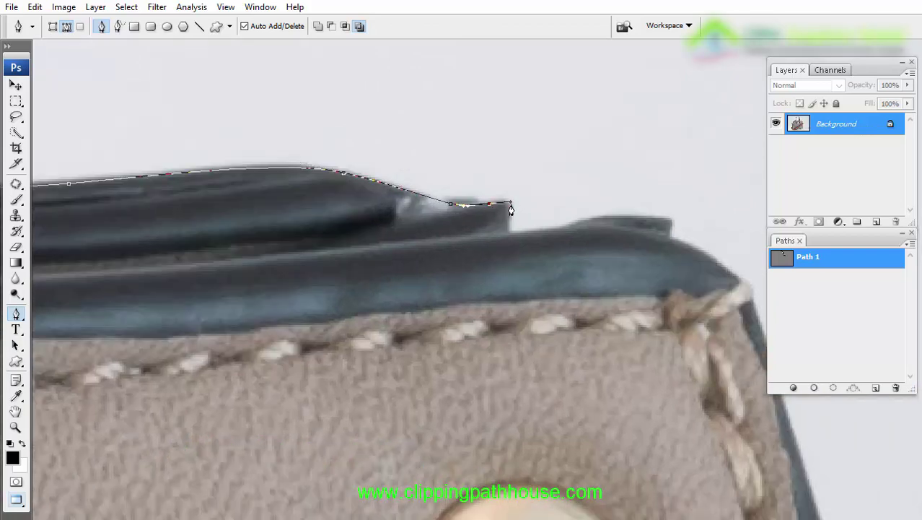
{"action": "left_click", "coordinate": [510, 203]}
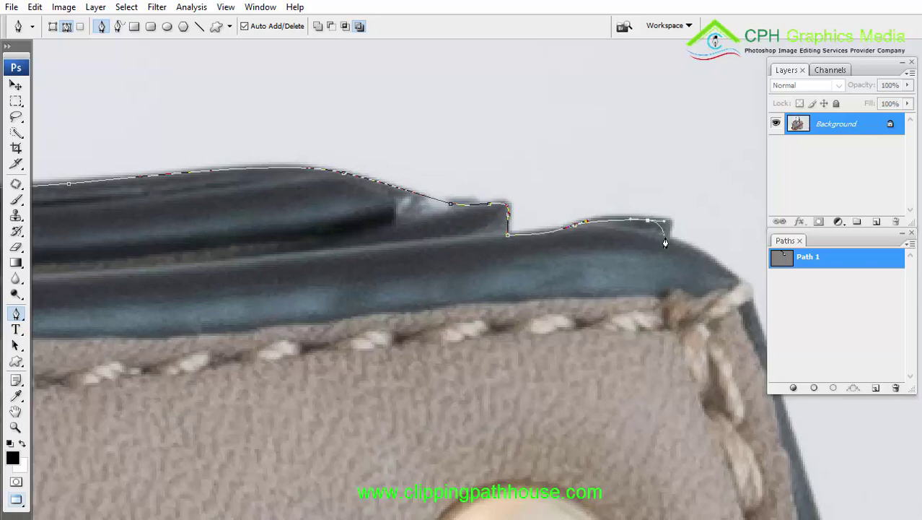
{"action": "left_click_drag", "start_coordinate": [707, 270], "coordinate": [450, 127]}
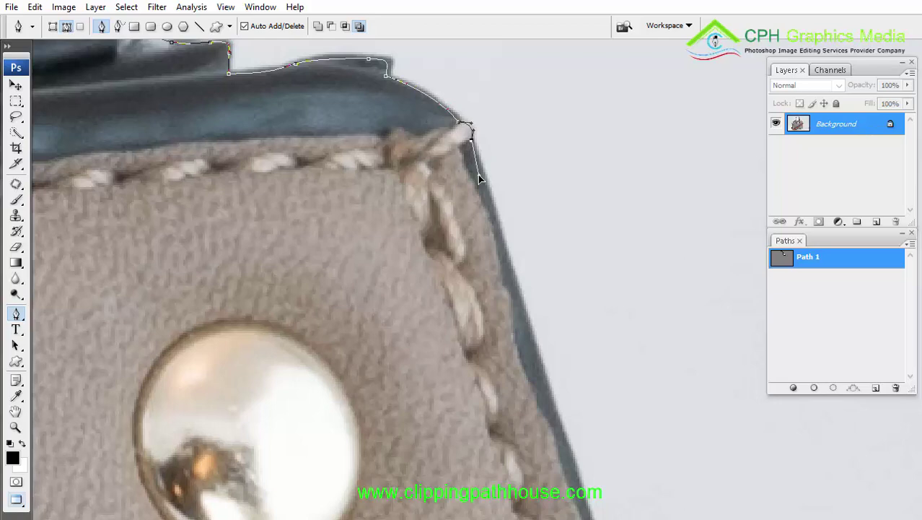
Nudge the anchor points around the small raised tab beside the right corner to fit its edge
{"action": "left_click", "coordinate": [462, 223], "text": "alt"}
{"action": "left_click", "coordinate": [449, 215], "text": "alt"}
{"action": "left_click", "coordinate": [309, 161], "text": "ctrl"}
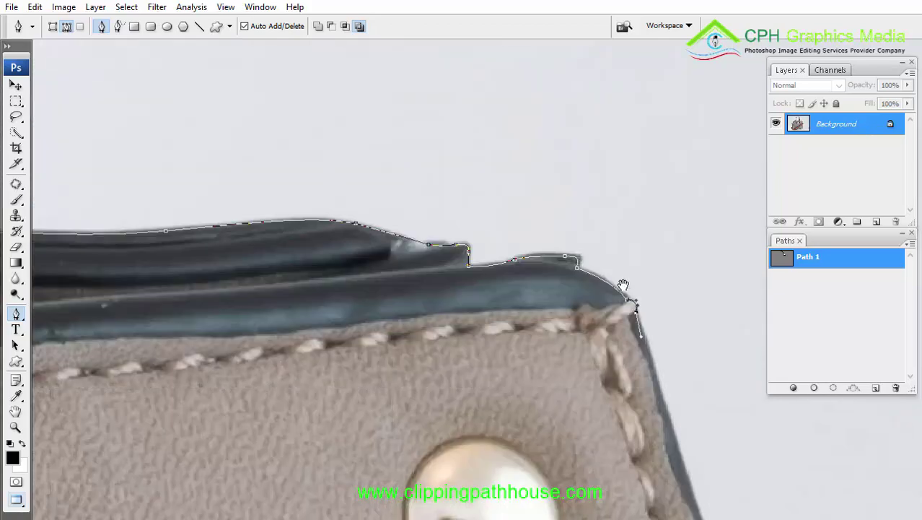
{"action": "left_click_drag", "start_coordinate": [360, 170], "coordinate": [656, 384]}
{"action": "left_click_drag", "start_coordinate": [568, 203], "coordinate": [670, 287]}
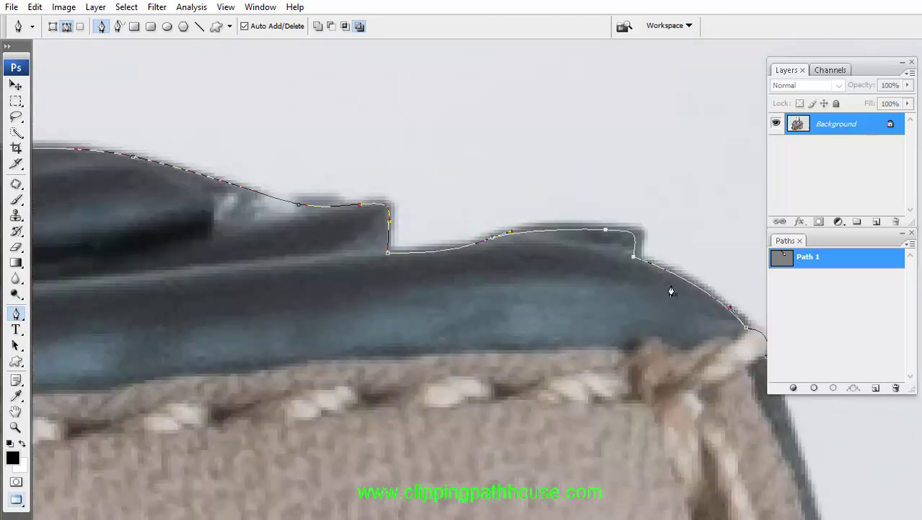
{"action": "key", "text": "Up"}
{"action": "key", "text": "Up"}
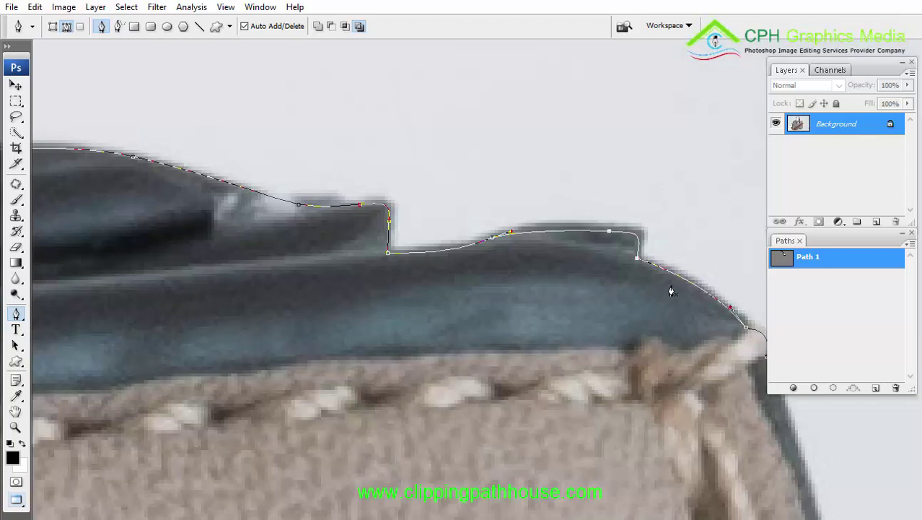
{"action": "left_click", "coordinate": [589, 211], "text": "ctrl"}
Trace from the stitched corner down the upper part of the bag's right side along the dark piping
{"action": "left_click_drag", "start_coordinate": [653, 252], "coordinate": [325, 65]}
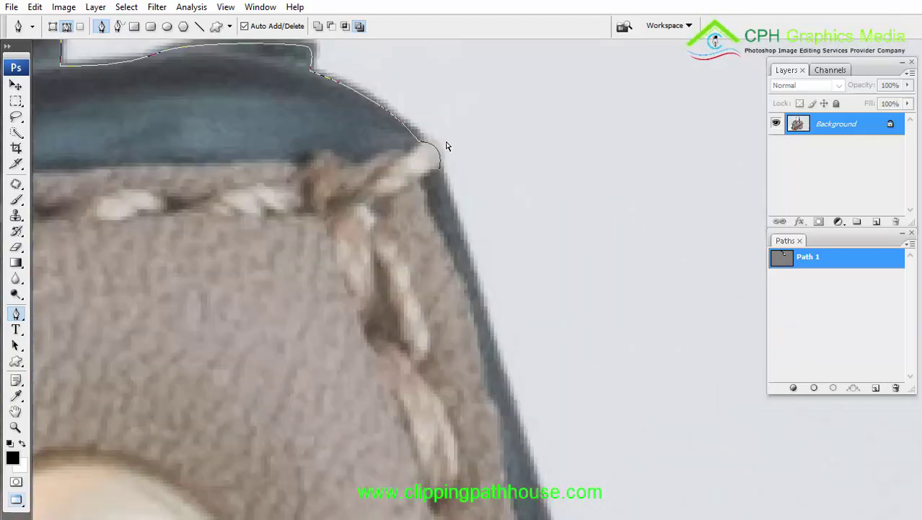
{"action": "left_click", "coordinate": [468, 292], "text": "alt"}
{"action": "left_click", "coordinate": [468, 292], "text": "alt"}
{"action": "left_click_drag", "start_coordinate": [489, 330], "coordinate": [473, 205]}
{"action": "left_click_drag", "start_coordinate": [498, 291], "coordinate": [514, 43]}
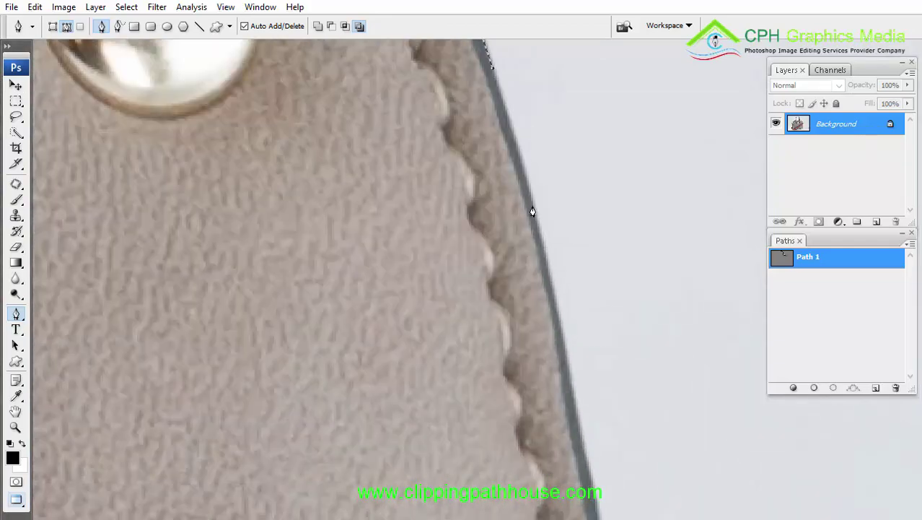
{"action": "left_click_drag", "start_coordinate": [540, 258], "coordinate": [569, 383]}
{"action": "left_click_drag", "start_coordinate": [599, 460], "coordinate": [529, 216]}
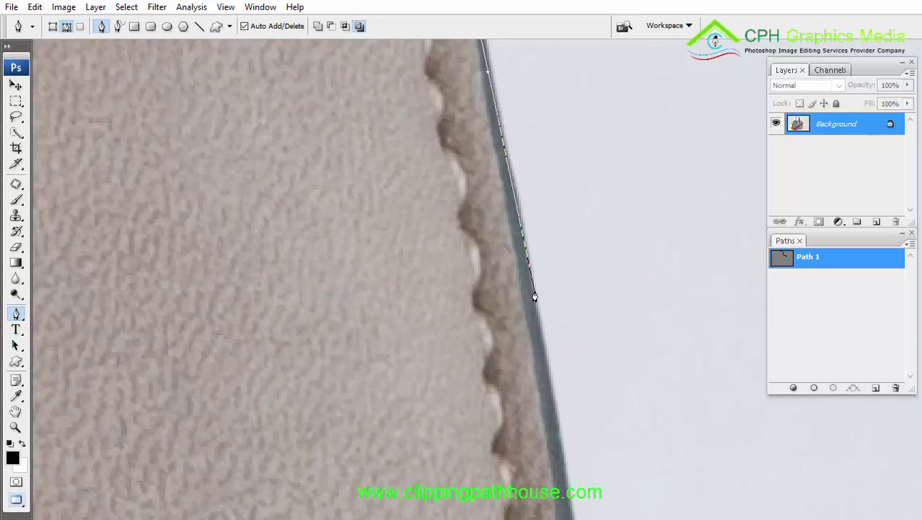
{"action": "left_click", "coordinate": [539, 310]}
{"action": "left_click", "coordinate": [562, 441]}
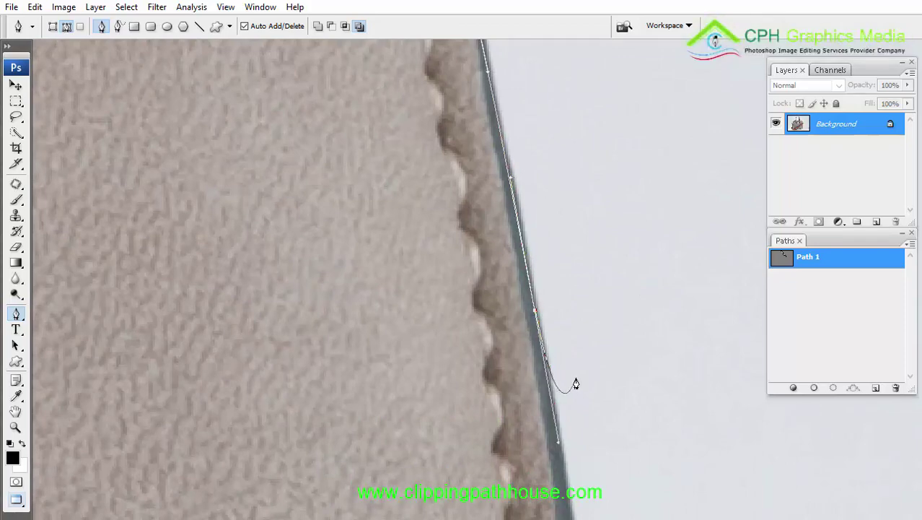
Continue the path down the bag's right side to the metal ring, redoing the curve that strays off the edge
{"action": "left_click_drag", "start_coordinate": [574, 384], "coordinate": [540, 90]}
{"action": "left_click_drag", "start_coordinate": [547, 314], "coordinate": [554, 223]}
{"action": "left_click", "coordinate": [547, 247], "text": "alt"}
{"action": "left_click_drag", "start_coordinate": [565, 271], "coordinate": [572, 322]}
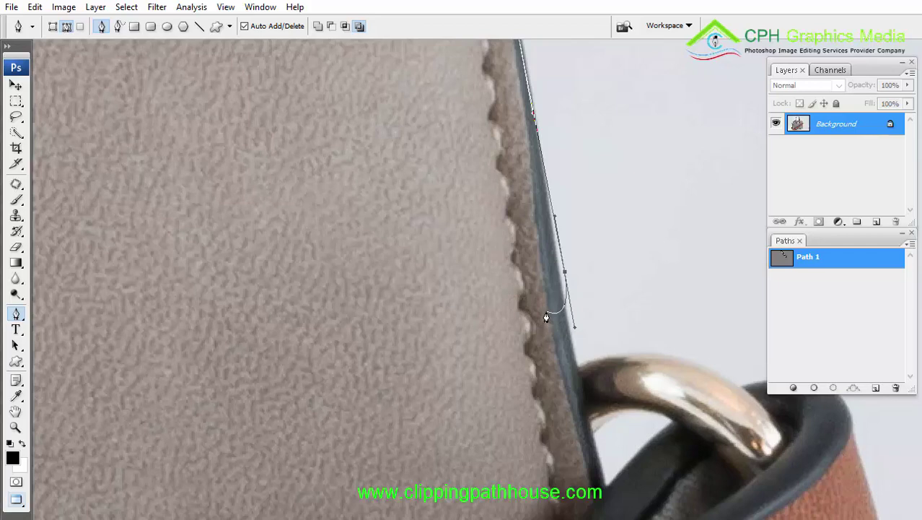
{"action": "key", "text": "ctrl+z"}
{"action": "left_click_drag", "start_coordinate": [560, 287], "coordinate": [574, 361]}
{"action": "left_click", "coordinate": [573, 364]}
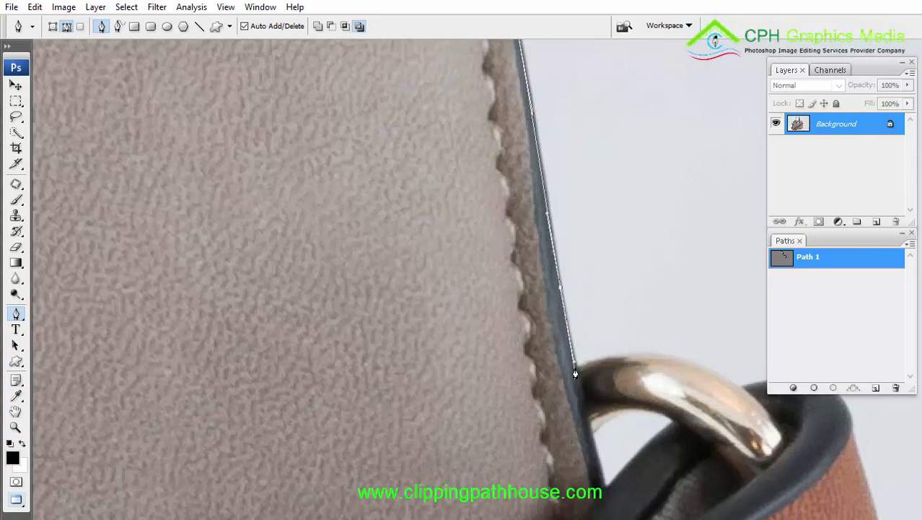
Trace the top curve of the metal ring from the bag's side to the dark edge of the strap
{"action": "left_click", "coordinate": [671, 341], "text": "ctrl"}
{"action": "left_click_drag", "start_coordinate": [671, 345], "coordinate": [415, 144]}
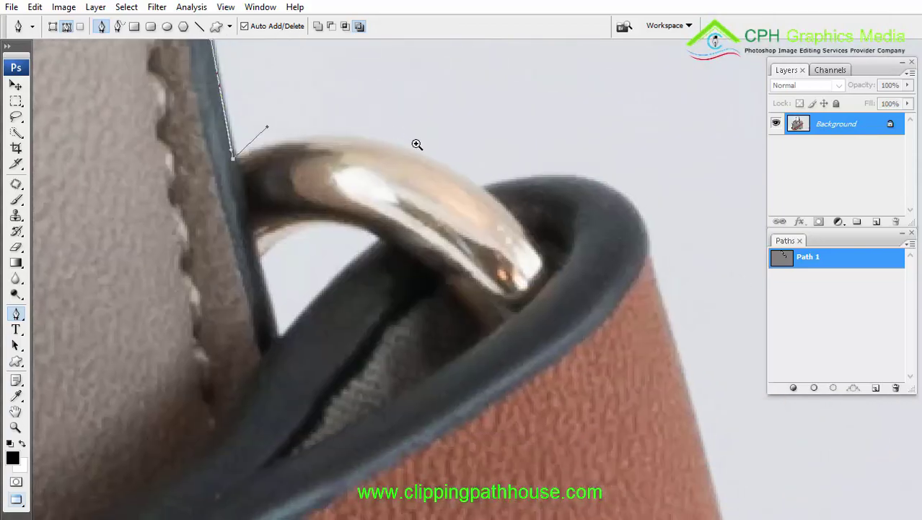
{"action": "left_click", "coordinate": [416, 144], "text": "ctrl"}
{"action": "left_click_drag", "start_coordinate": [445, 189], "coordinate": [425, 232]}
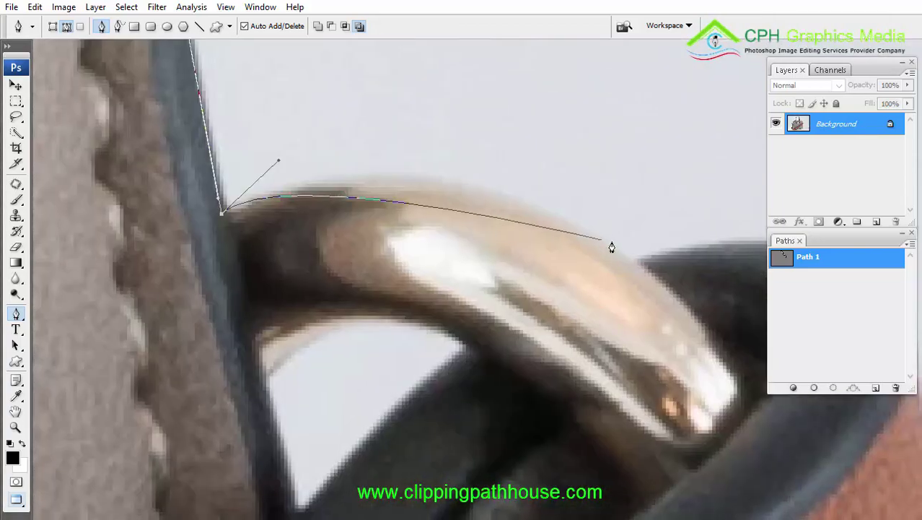
{"action": "left_click_drag", "start_coordinate": [635, 263], "coordinate": [711, 248]}
Trace the strap's looped dark edge and the brown leather side down around its rounded lower corner
{"action": "left_click_drag", "start_coordinate": [757, 255], "coordinate": [420, 157]}
{"action": "left_click", "coordinate": [420, 158]}
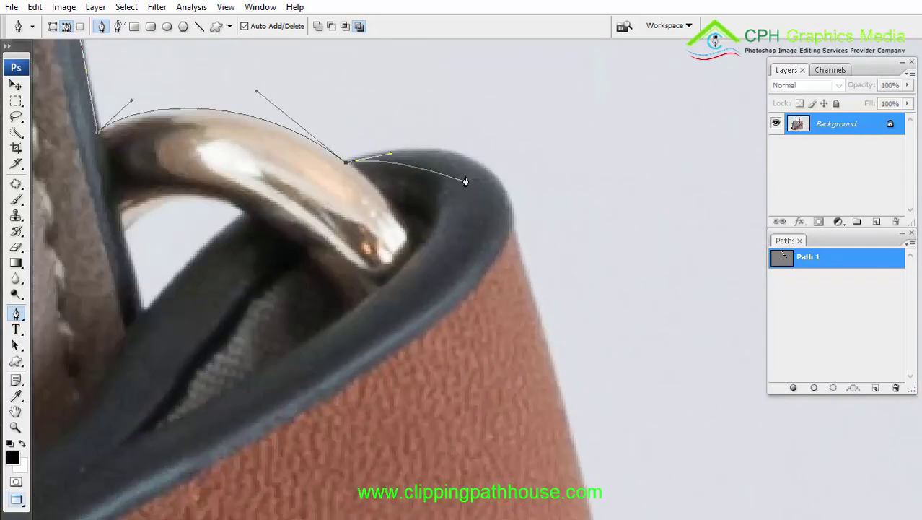
{"action": "left_click_drag", "start_coordinate": [479, 168], "coordinate": [510, 230]}
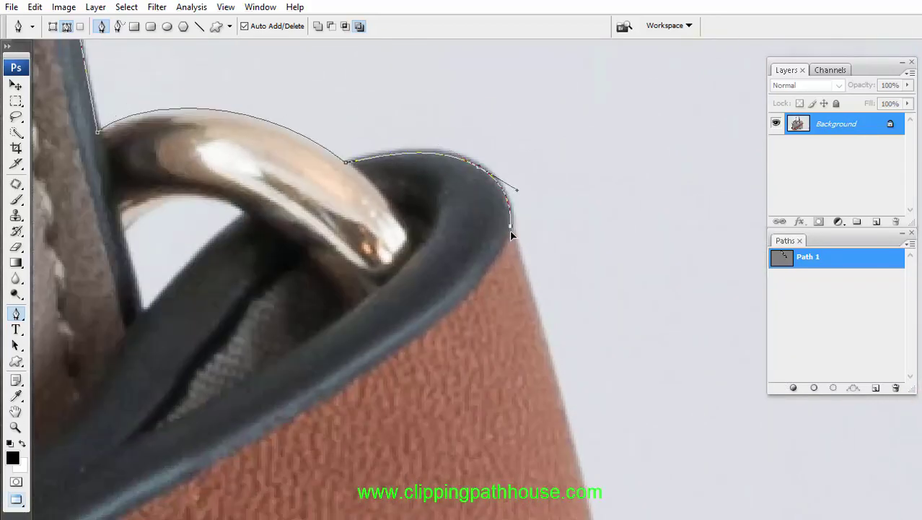
{"action": "left_click_drag", "start_coordinate": [567, 451], "coordinate": [504, 124]}
{"action": "left_click_drag", "start_coordinate": [528, 224], "coordinate": [556, 348]}
{"action": "left_click_drag", "start_coordinate": [534, 304], "coordinate": [517, 334]}
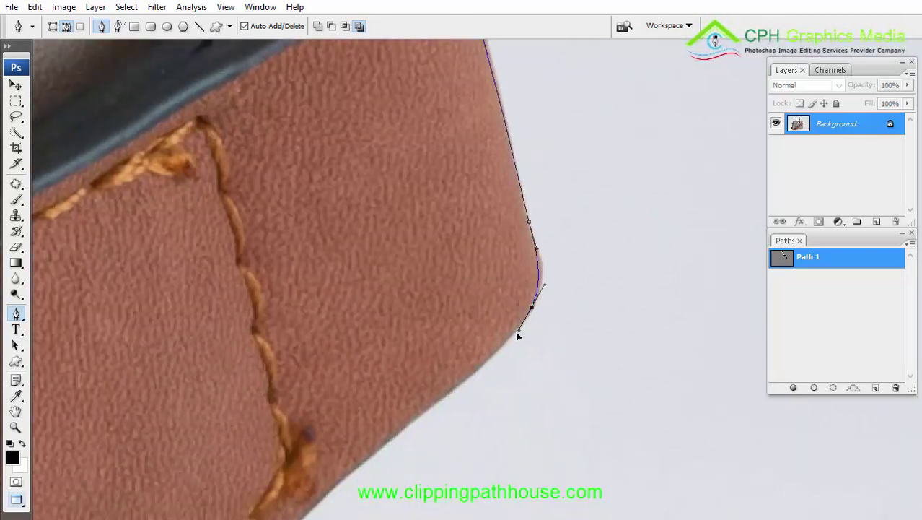
Preview the unfinished path as a selection in Quick Mask and revert to the path
{"action": "left_click", "coordinate": [444, 300], "text": "alt"}
{"action": "left_click", "coordinate": [443, 293], "text": "alt"}
{"action": "left_click", "coordinate": [367, 201], "text": "alt"}
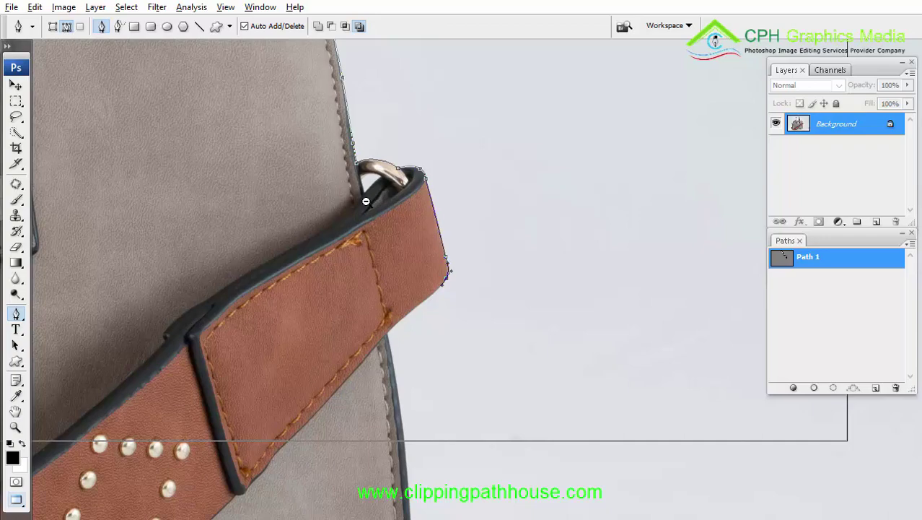
{"action": "left_click", "coordinate": [367, 201], "text": "alt"}
{"action": "left_click_drag", "start_coordinate": [491, 264], "coordinate": [735, 516]}
{"action": "left_click", "coordinate": [660, 424], "text": "alt"}
{"action": "left_click", "coordinate": [660, 424], "text": "alt"}
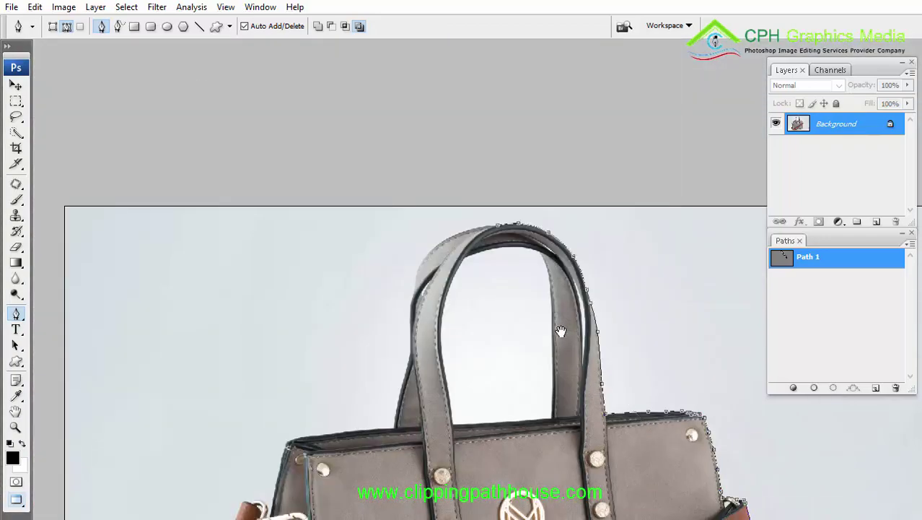
{"action": "key", "text": "ctrl+Return"}
{"action": "key", "text": "q"}
{"action": "left_click_drag", "start_coordinate": [586, 325], "coordinate": [497, 261]}
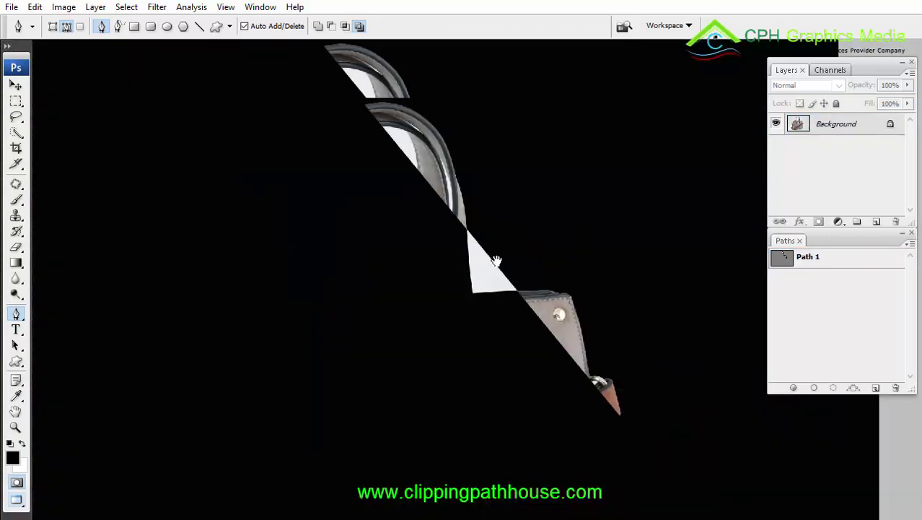
{"action": "key", "text": "ctrl+alt+z"}
{"action": "key", "text": "ctrl+alt+z"}
Reactivate Path 1 and extend it from the handle's top curve along the stitched upper edge of the overlapping handle strap
{"action": "left_click", "coordinate": [892, 322]}
{"action": "left_click", "coordinate": [841, 260]}
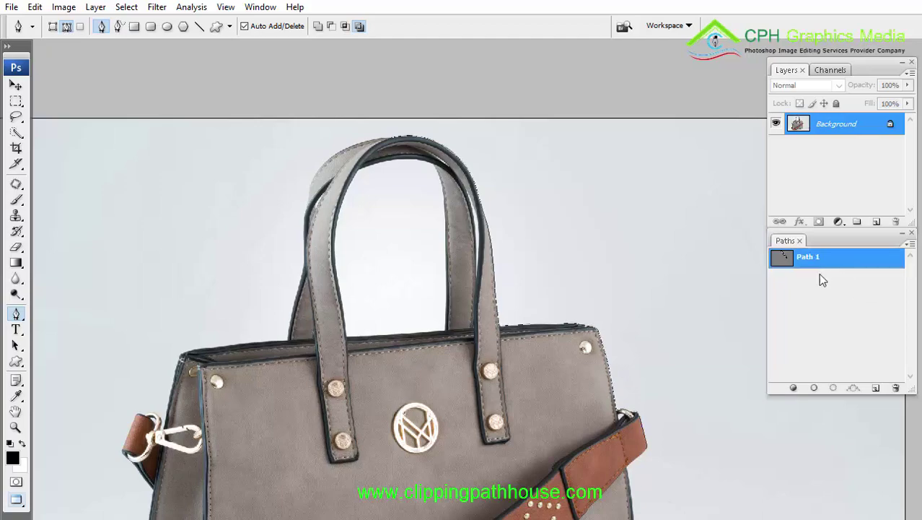
{"action": "left_click", "coordinate": [813, 280]}
{"action": "left_click", "coordinate": [815, 258]}
{"action": "left_click_drag", "start_coordinate": [360, 135], "coordinate": [910, 379]}
{"action": "key", "text": "ctrl+plus"}
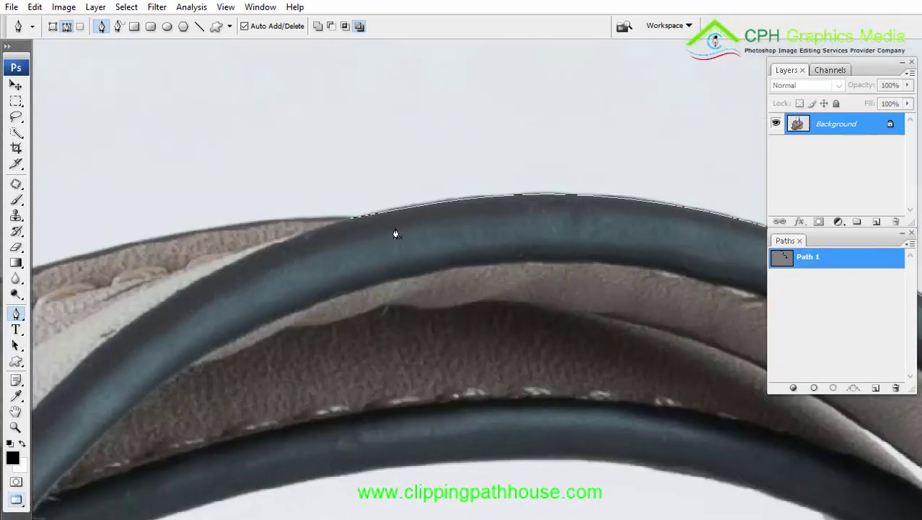
{"action": "left_click_drag", "start_coordinate": [303, 224], "coordinate": [562, 163]}
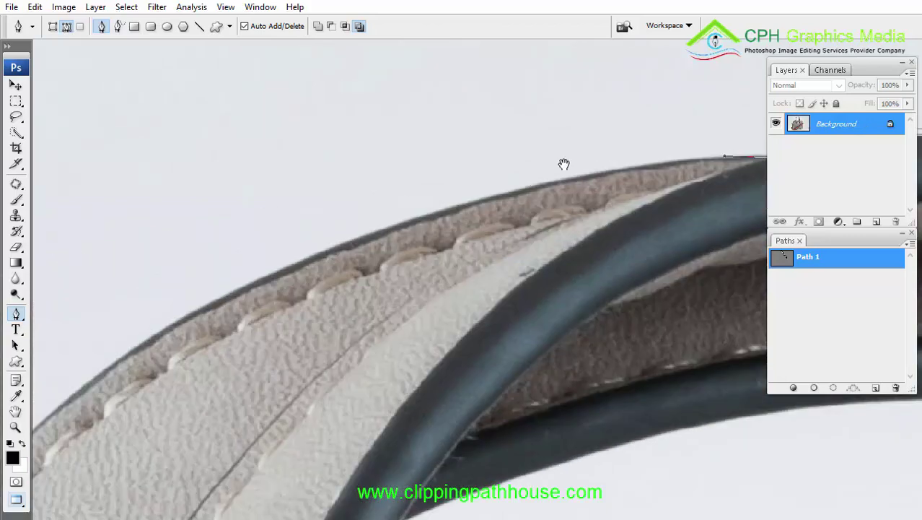
{"action": "left_click_drag", "start_coordinate": [476, 197], "coordinate": [318, 250]}
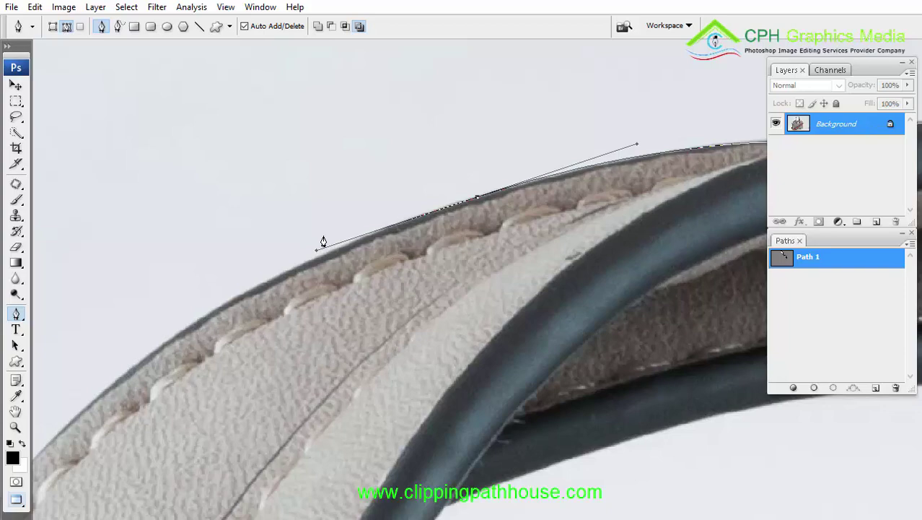
Preview the unfinished handle path as a selection, inspect the handle area, and undo back to the path
{"action": "key", "text": "ctrl+Return"}
{"action": "key", "text": "ctrl+minus"}
{"action": "key", "text": "ctrl+minus"}
{"action": "left_click_drag", "start_coordinate": [221, 279], "coordinate": [155, 228]}
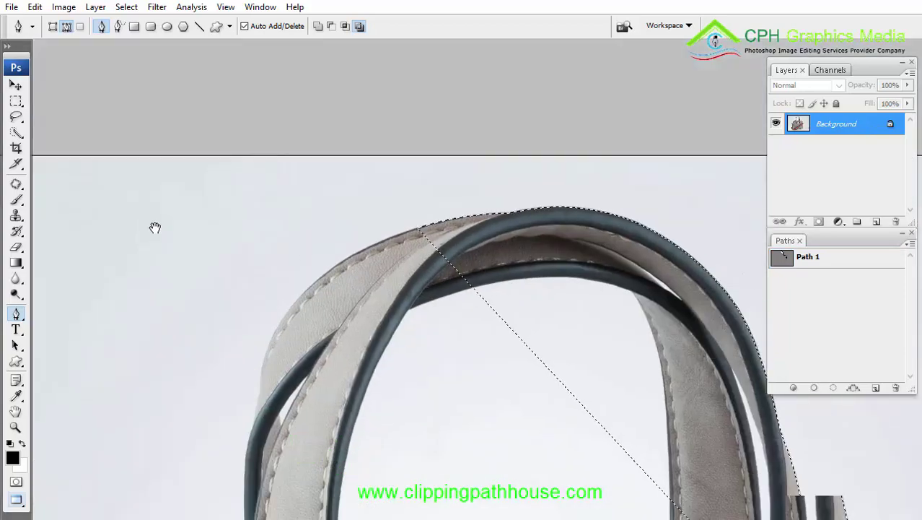
{"action": "left_click_drag", "start_coordinate": [528, 301], "coordinate": [155, 228]}
{"action": "left_click_drag", "start_coordinate": [285, 203], "coordinate": [426, 253]}
{"action": "key", "text": "ctrl+z"}
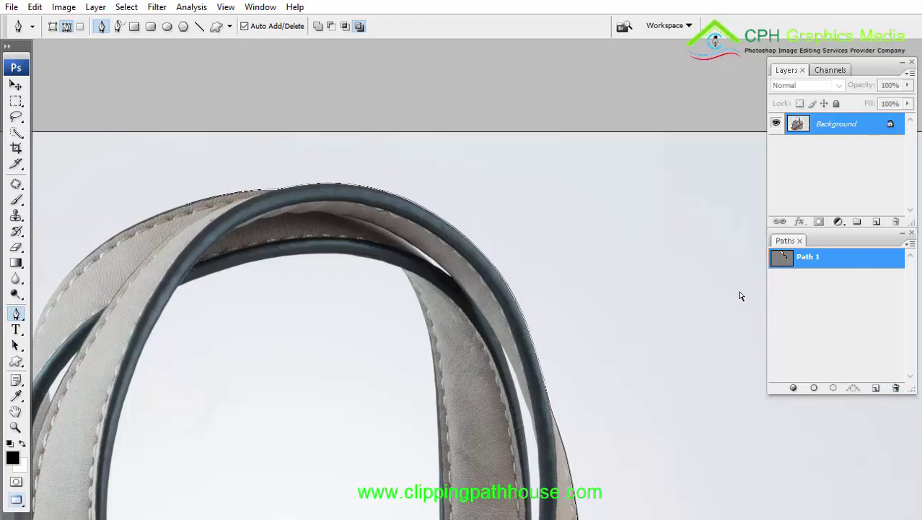
Continue the path from the brown strap's rounded lower corner along its underside to the bag's dark side edge
{"action": "left_click_drag", "start_coordinate": [532, 310], "coordinate": [507, 142]}
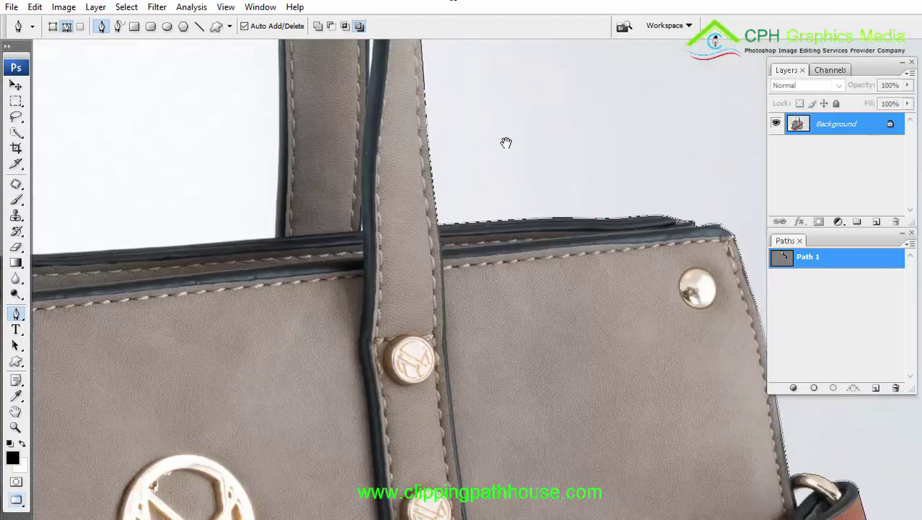
{"action": "left_click_drag", "start_coordinate": [667, 357], "coordinate": [550, 195]}
{"action": "left_click_drag", "start_coordinate": [649, 301], "coordinate": [603, 216]}
{"action": "key", "text": "ctrl+plus"}
{"action": "key", "text": "ctrl+plus"}
{"action": "left_click_drag", "start_coordinate": [764, 311], "coordinate": [658, 308]}
{"action": "scroll", "coordinate": [658, 308], "scroll_direction": "up", "scroll_amount": 3}
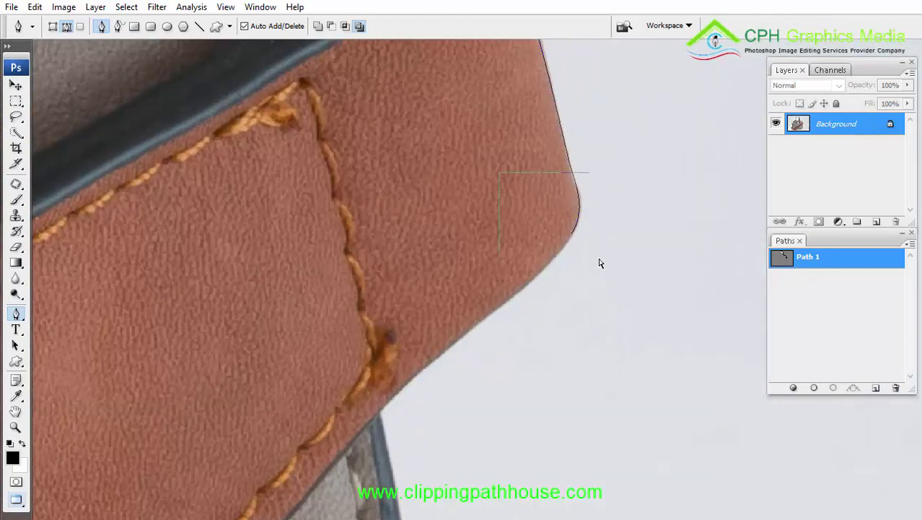
{"action": "left_click_drag", "start_coordinate": [564, 254], "coordinate": [598, 196]}
{"action": "left_click_drag", "start_coordinate": [569, 219], "coordinate": [466, 298]}
{"action": "scroll", "coordinate": [466, 296], "scroll_direction": "down", "scroll_amount": 2}
{"action": "scroll", "coordinate": [465, 296], "scroll_direction": "left", "scroll_amount": 1}
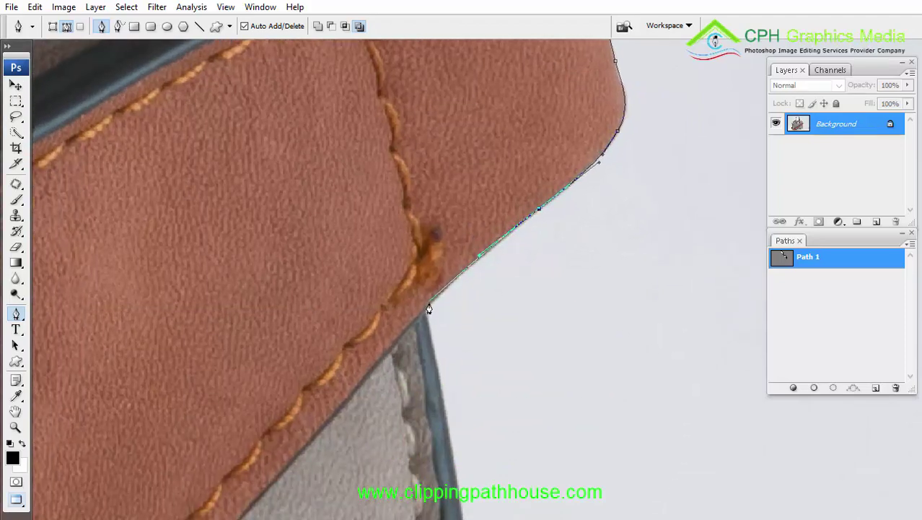
{"action": "scroll", "coordinate": [435, 363], "scroll_direction": "down", "scroll_amount": 5}
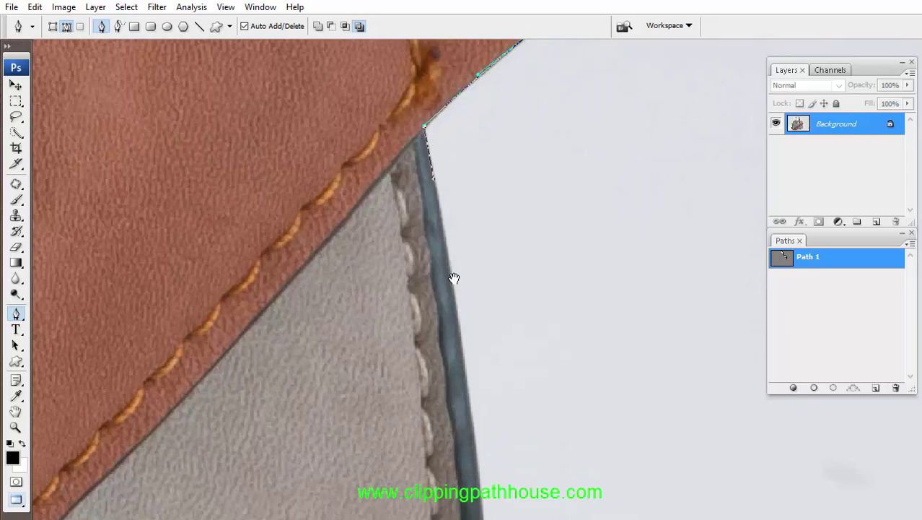
Trace the bag's dark piped right edge downward from the underside of the brown strap
{"action": "left_click", "coordinate": [457, 350]}
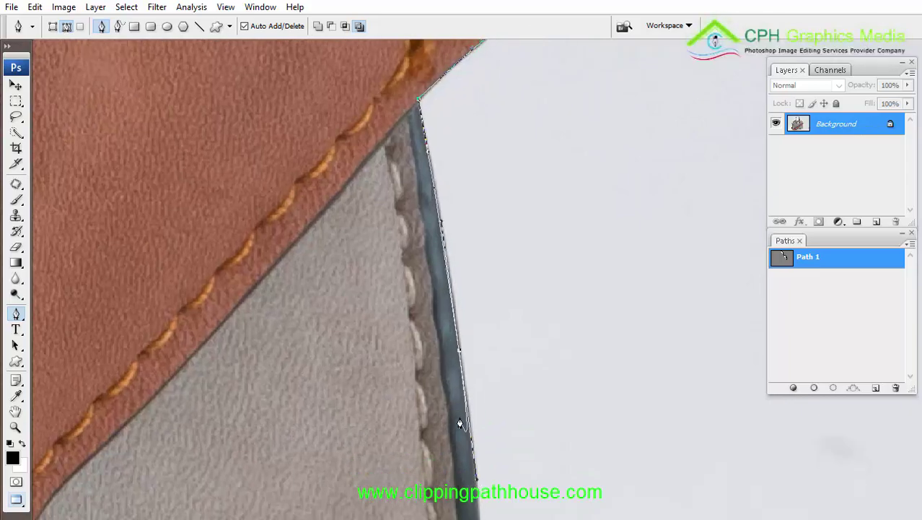
{"action": "left_click_drag", "start_coordinate": [459, 422], "coordinate": [463, 223]}
{"action": "left_click_drag", "start_coordinate": [475, 401], "coordinate": [482, 153]}
{"action": "left_click_drag", "start_coordinate": [489, 153], "coordinate": [508, 477]}
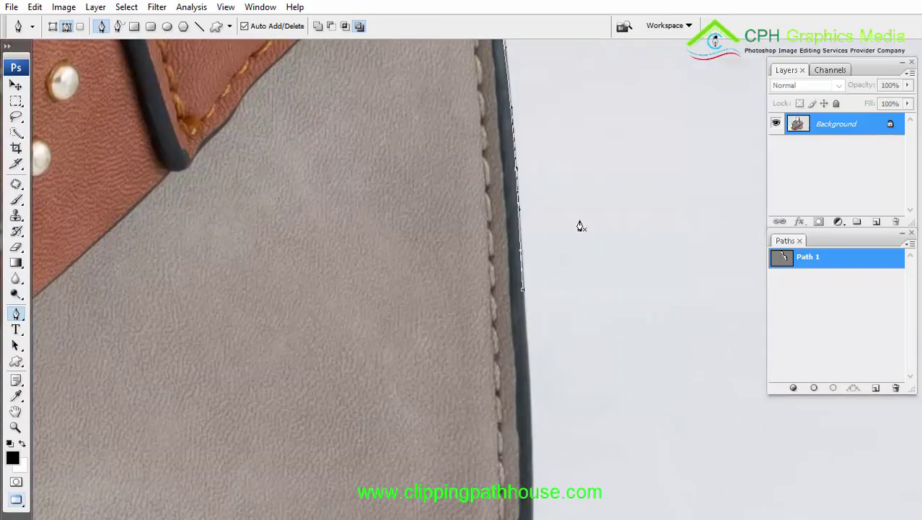
{"action": "left_click_drag", "start_coordinate": [570, 154], "coordinate": [561, 471]}
Start a new subpath at the top of a protruding stud on the outer left edge of the studded strap
{"action": "left_click", "coordinate": [534, 403], "text": "alt"}
{"action": "left_click_drag", "start_coordinate": [414, 72], "coordinate": [476, 303]}
{"action": "left_click_drag", "start_coordinate": [396, 166], "coordinate": [505, 361]}
{"action": "left_click_drag", "start_coordinate": [80, 130], "coordinate": [403, 244]}
{"action": "scroll", "coordinate": [403, 244], "scroll_direction": "down", "scroll_amount": 15}
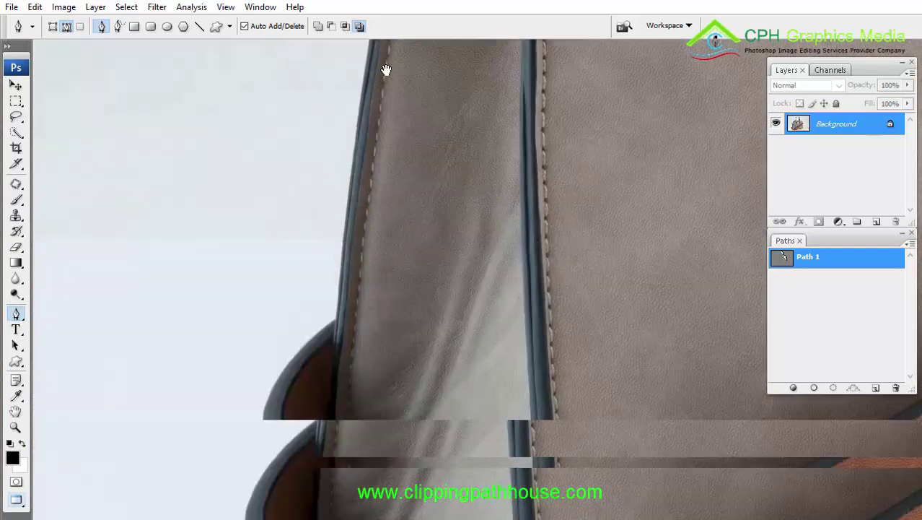
{"action": "left_click_drag", "start_coordinate": [389, 426], "coordinate": [340, 186]}
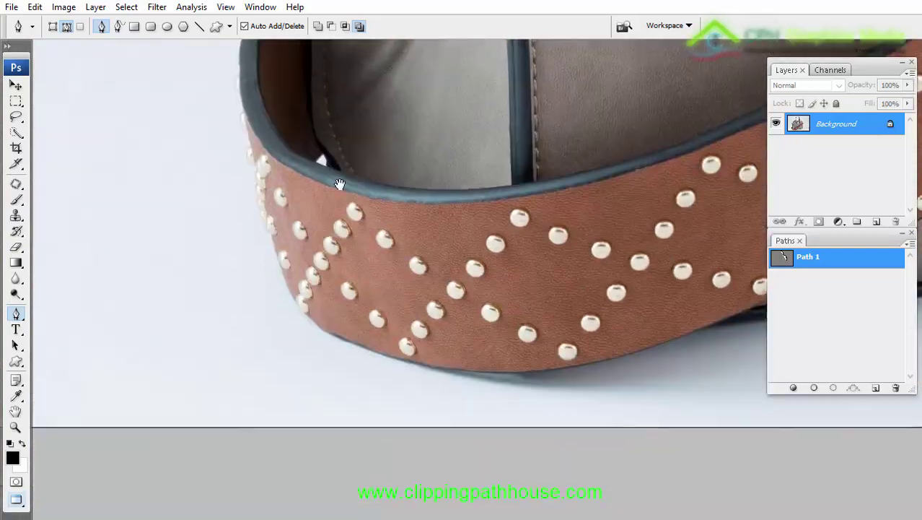
{"action": "left_click", "coordinate": [239, 144], "text": "ctrl"}
{"action": "left_click_drag", "start_coordinate": [549, 433], "coordinate": [360, 310]}
{"action": "left_click_drag", "start_coordinate": [365, 181], "coordinate": [396, 182]}
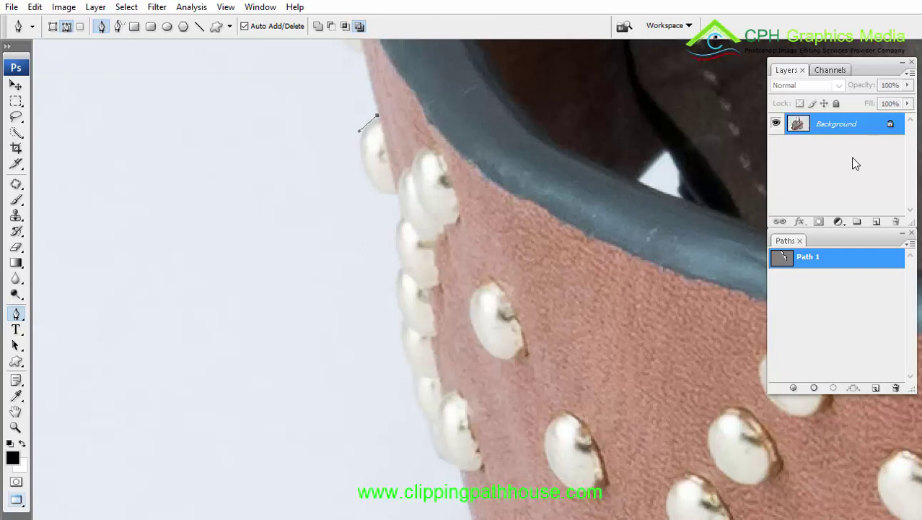
Duplicate the Background layer and try the Darken and Lighten blend modes on the copy
{"action": "left_click_drag", "start_coordinate": [859, 134], "coordinate": [874, 218]}
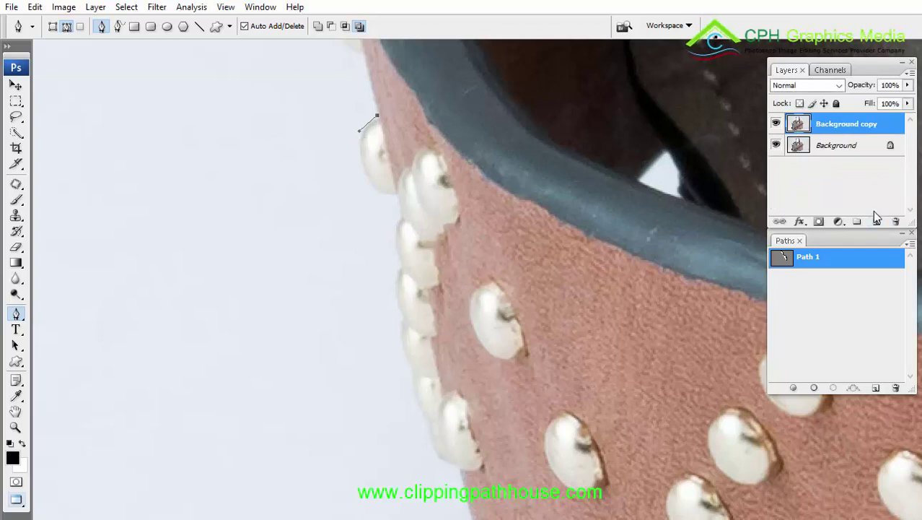
{"action": "left_click", "coordinate": [812, 88]}
{"action": "left_click", "coordinate": [810, 134]}
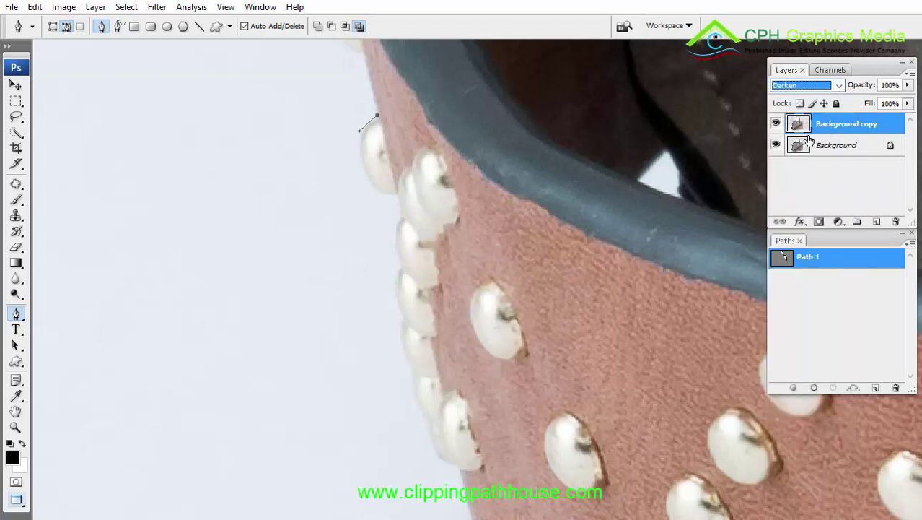
{"action": "left_click", "coordinate": [806, 91]}
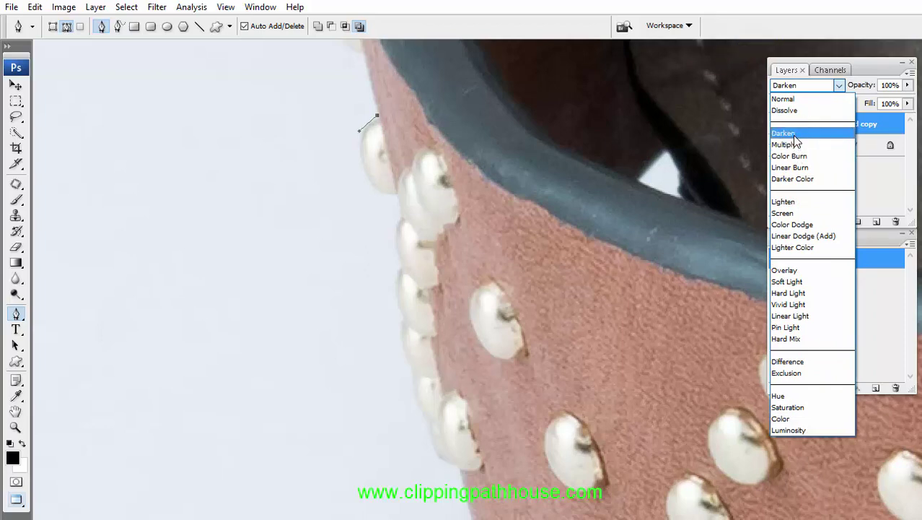
{"action": "left_click", "coordinate": [809, 131]}
{"action": "left_click", "coordinate": [811, 95]}
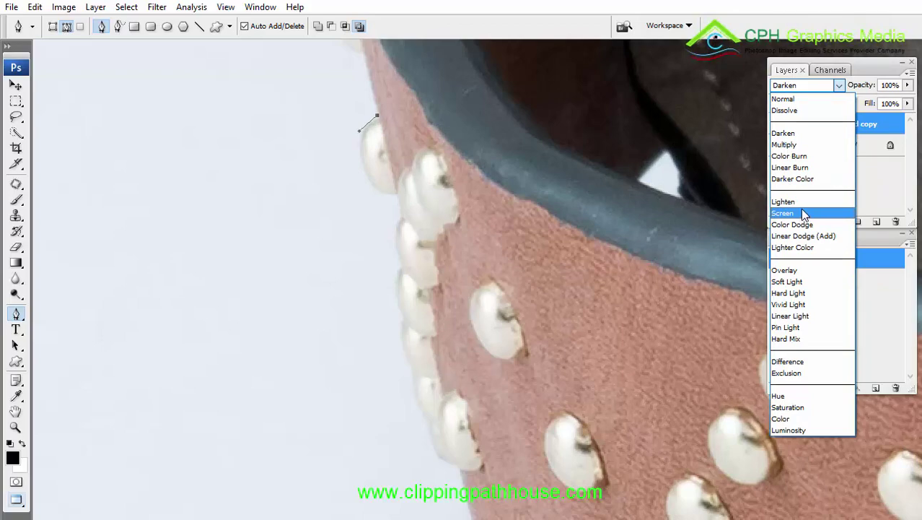
{"action": "left_click", "coordinate": [798, 203]}
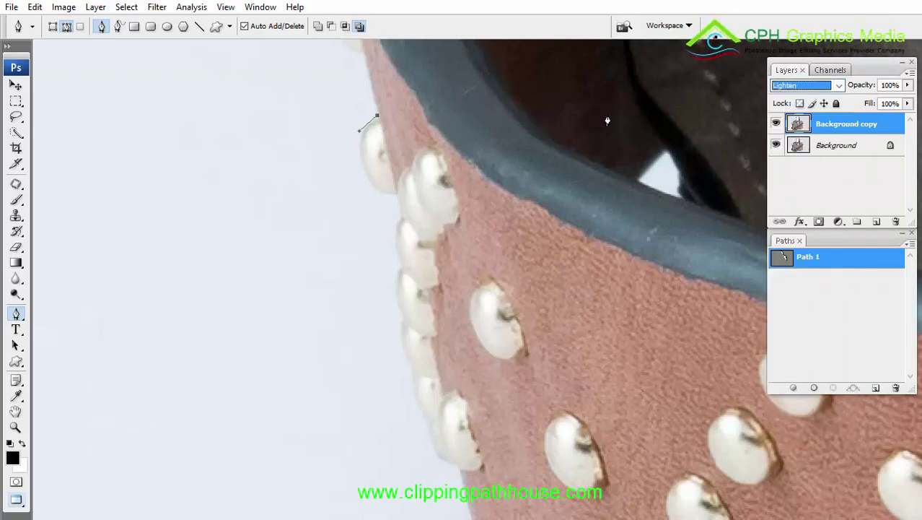
Set the Background copy layer to Multiply and duplicate it to strengthen the contrast around the studs
{"action": "key", "text": "ctrl+minus"}
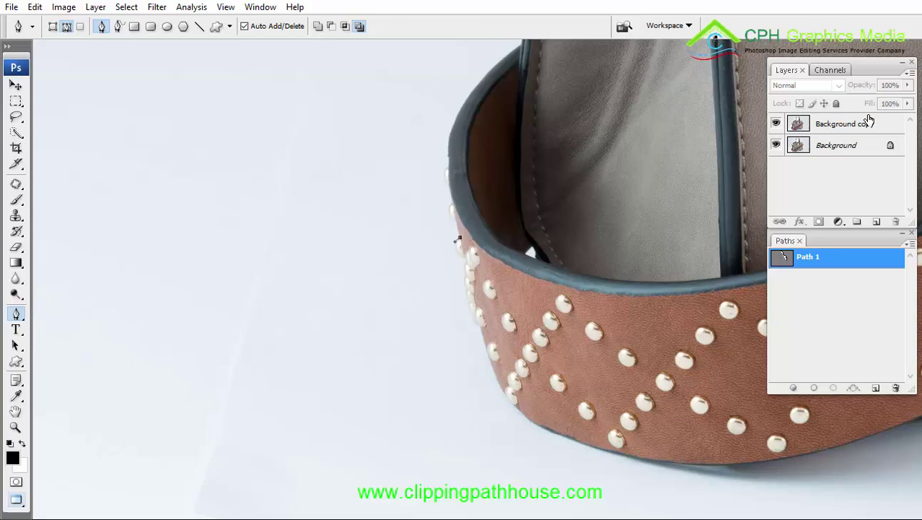
{"action": "left_click", "coordinate": [852, 123]}
{"action": "left_click", "coordinate": [808, 86]}
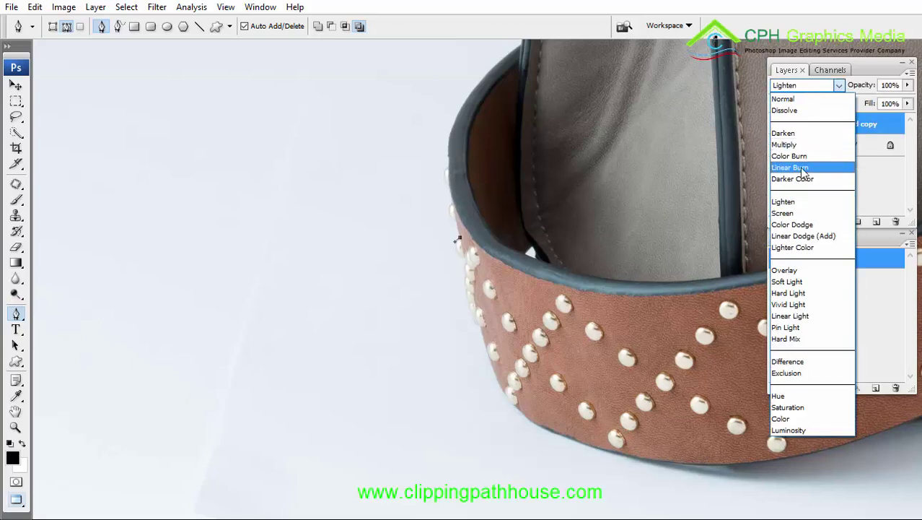
{"action": "left_click", "coordinate": [785, 144]}
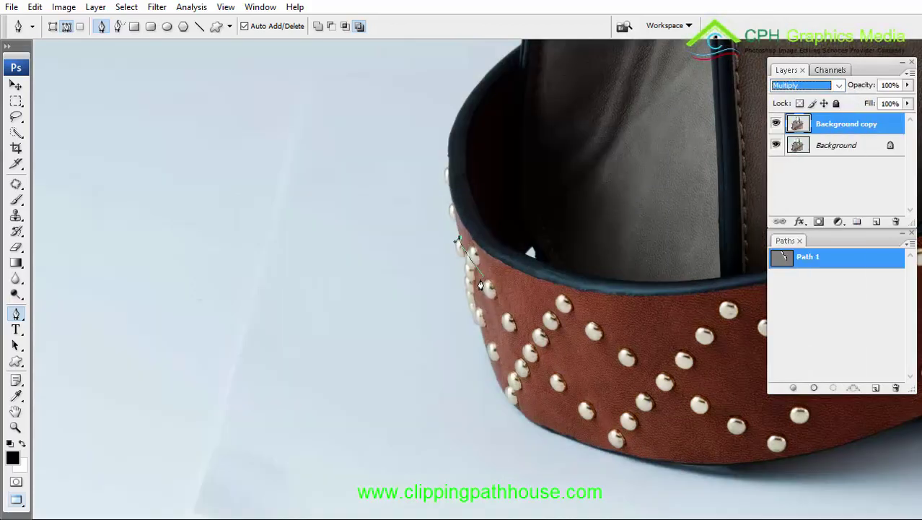
{"action": "left_click", "coordinate": [436, 246], "text": "ctrl"}
{"action": "key", "text": "ctrl+j"}
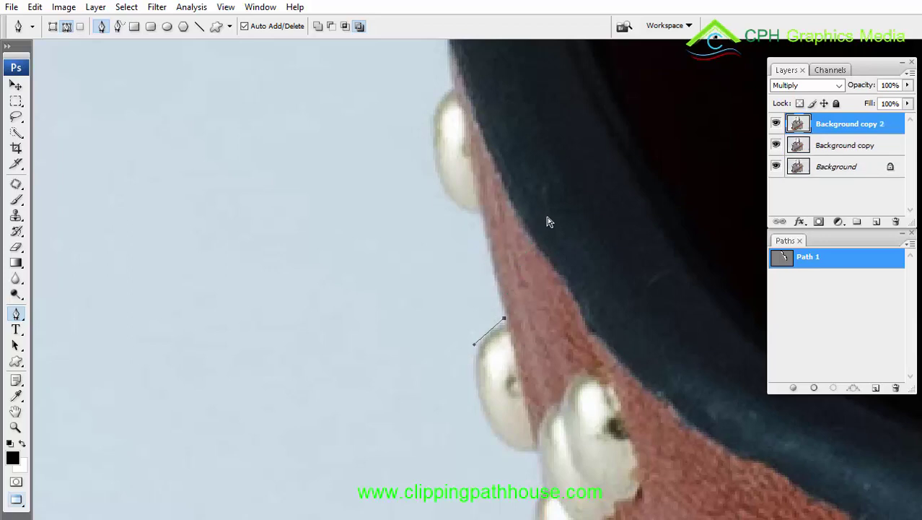
Trace the scalloped outer edges of the protruding studs down to the bare strap edge below the lowest one
{"action": "left_click_drag", "start_coordinate": [505, 455], "coordinate": [437, 291]}
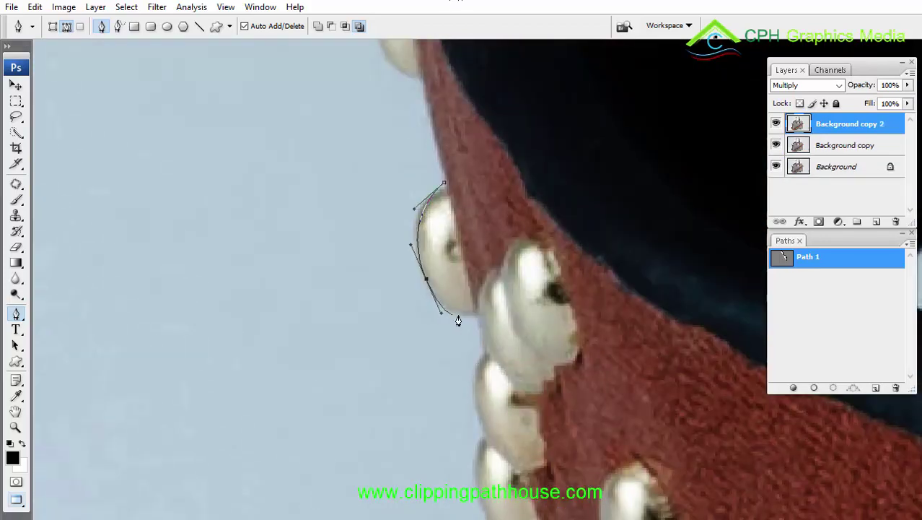
{"action": "left_click_drag", "start_coordinate": [469, 427], "coordinate": [474, 338]}
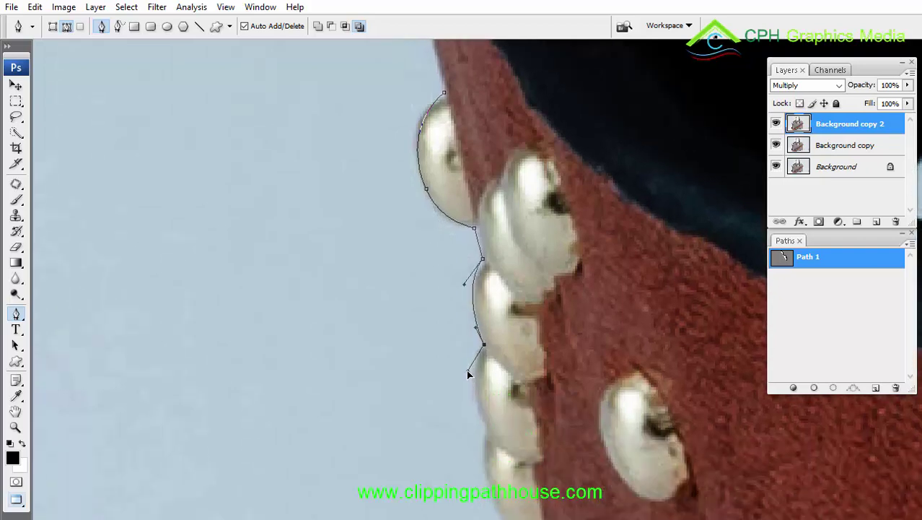
{"action": "left_click_drag", "start_coordinate": [495, 404], "coordinate": [483, 236]}
{"action": "left_click_drag", "start_coordinate": [475, 267], "coordinate": [462, 283]}
{"action": "left_click", "coordinate": [493, 361]}
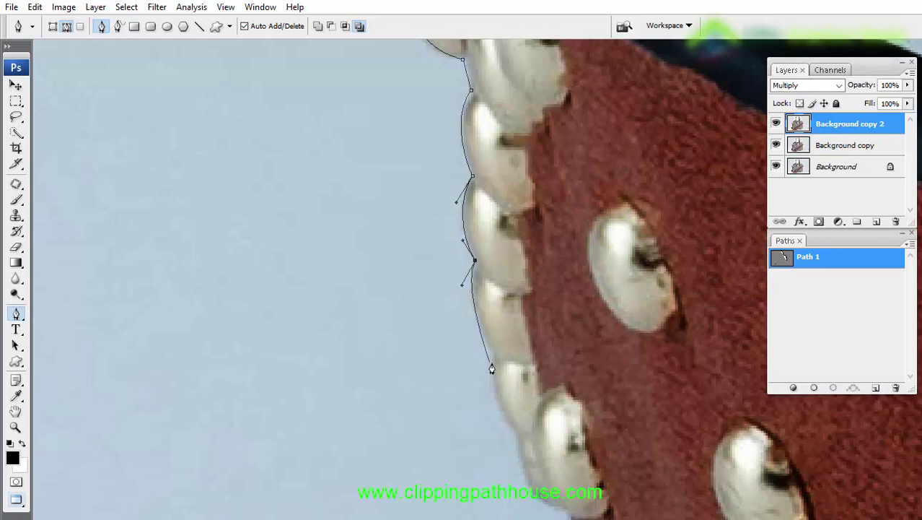
{"action": "left_click_drag", "start_coordinate": [529, 440], "coordinate": [509, 320]}
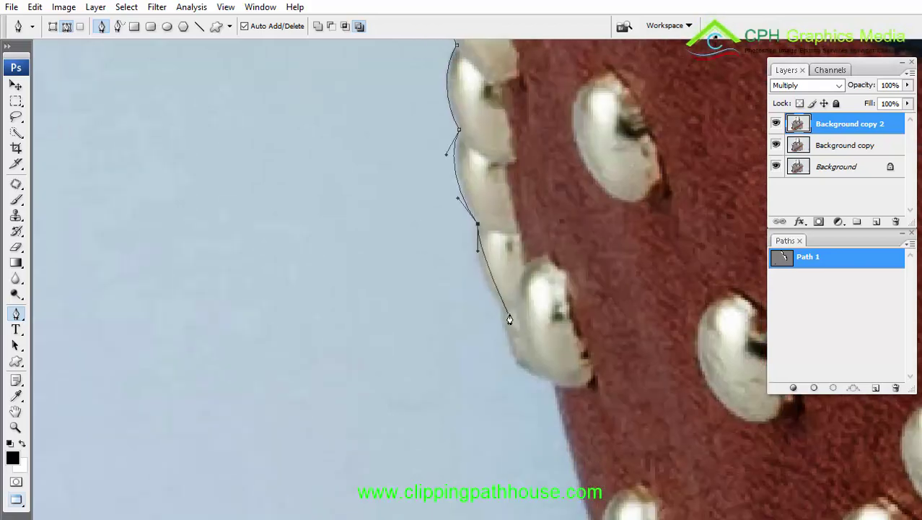
{"action": "left_click_drag", "start_coordinate": [551, 385], "coordinate": [581, 398]}
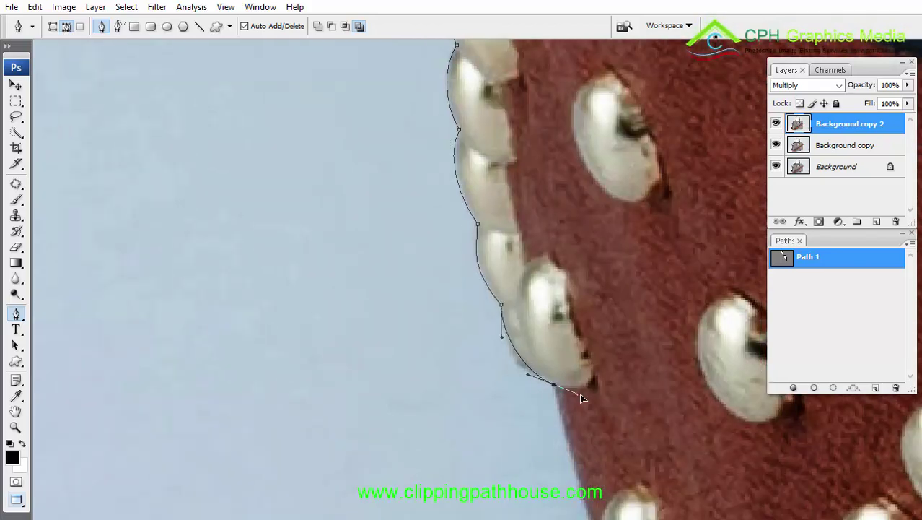
{"action": "left_click_drag", "start_coordinate": [601, 427], "coordinate": [546, 252]}
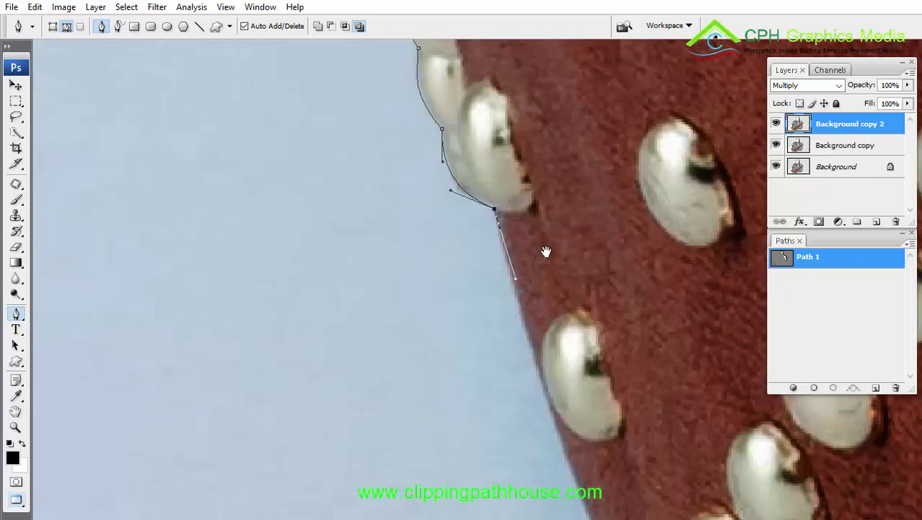
Delete both Multiply copies of the Background layer
{"action": "left_click", "coordinate": [546, 249], "text": "alt"}
{"action": "left_click", "coordinate": [545, 249], "text": "alt"}
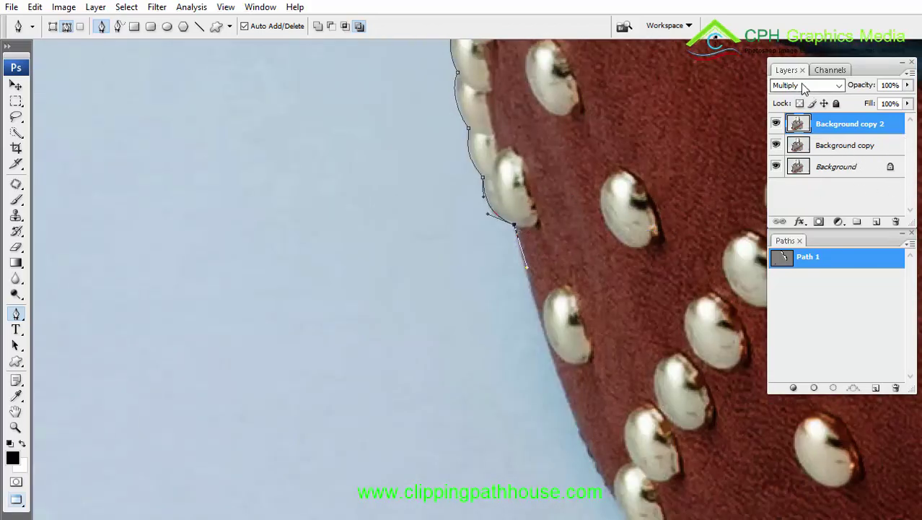
{"action": "left_click", "coordinate": [871, 150], "text": "shift"}
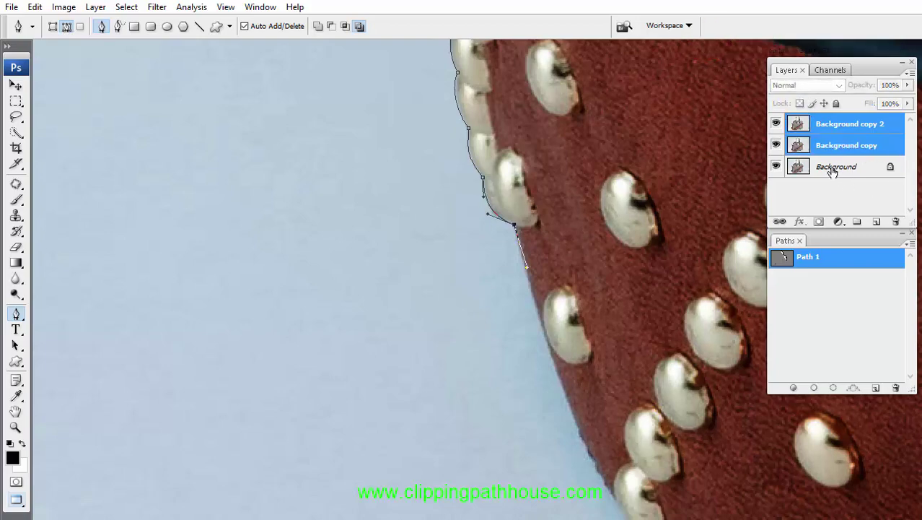
{"action": "left_click_drag", "start_coordinate": [544, 83], "coordinate": [580, 276]}
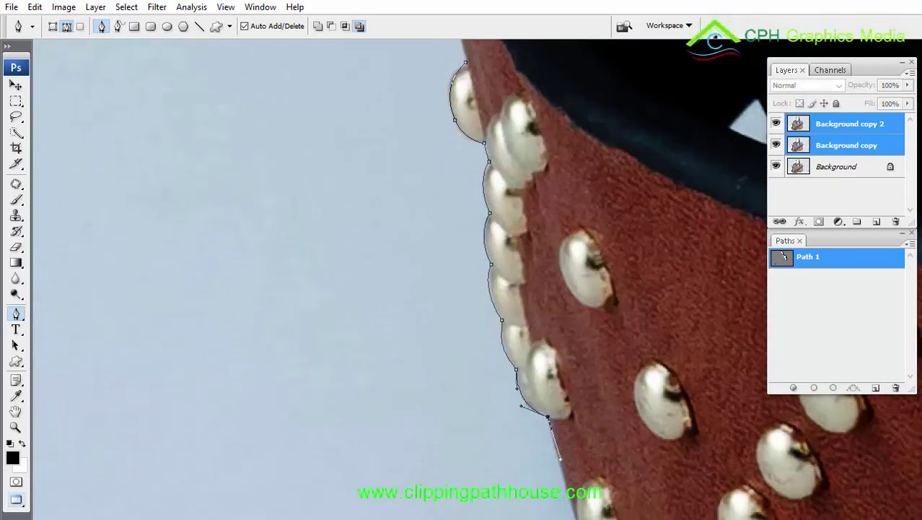
{"action": "left_click", "coordinate": [897, 225]}
Trace the strap's edge from below the lowest protruding stud, around the next studs, and into the lower bend
{"action": "scroll", "coordinate": [607, 340], "scroll_direction": "down", "scroll_amount": 1}
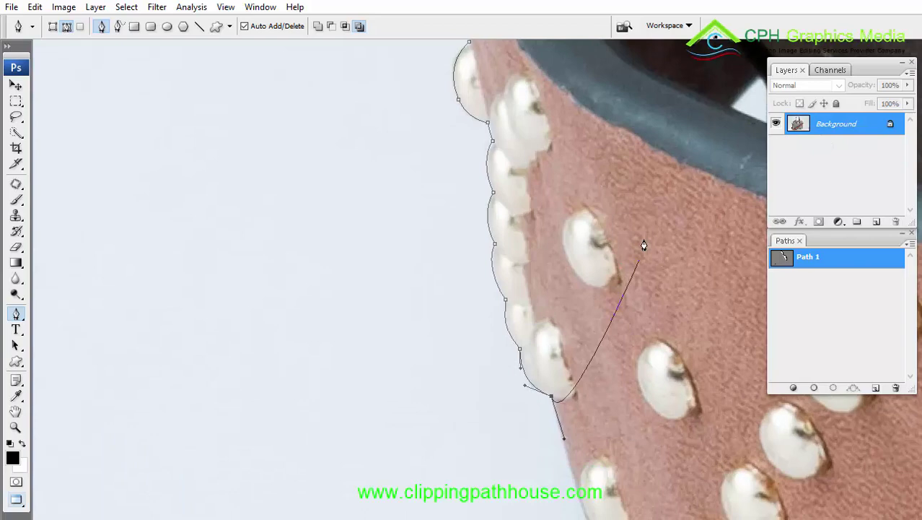
{"action": "scroll", "coordinate": [640, 271], "scroll_direction": "down", "scroll_amount": 5}
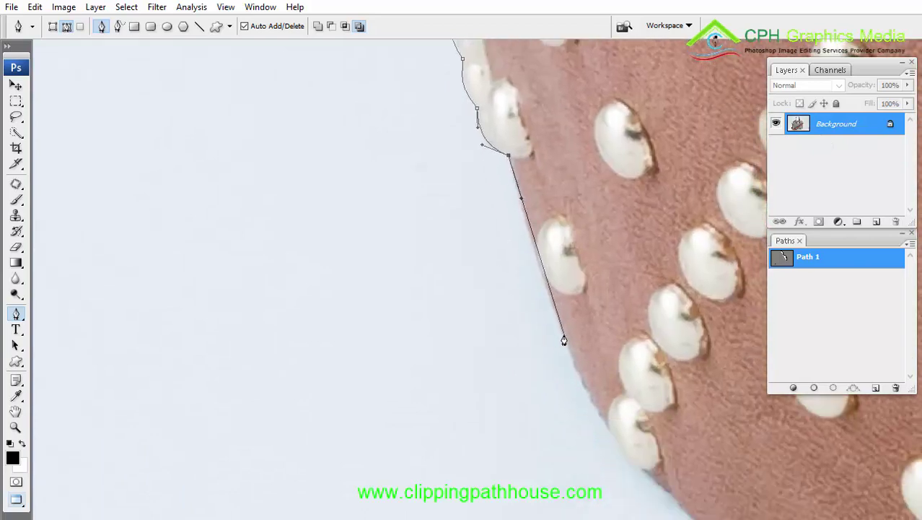
{"action": "left_click_drag", "start_coordinate": [564, 336], "coordinate": [595, 413]}
{"action": "left_click_drag", "start_coordinate": [595, 413], "coordinate": [518, 228]}
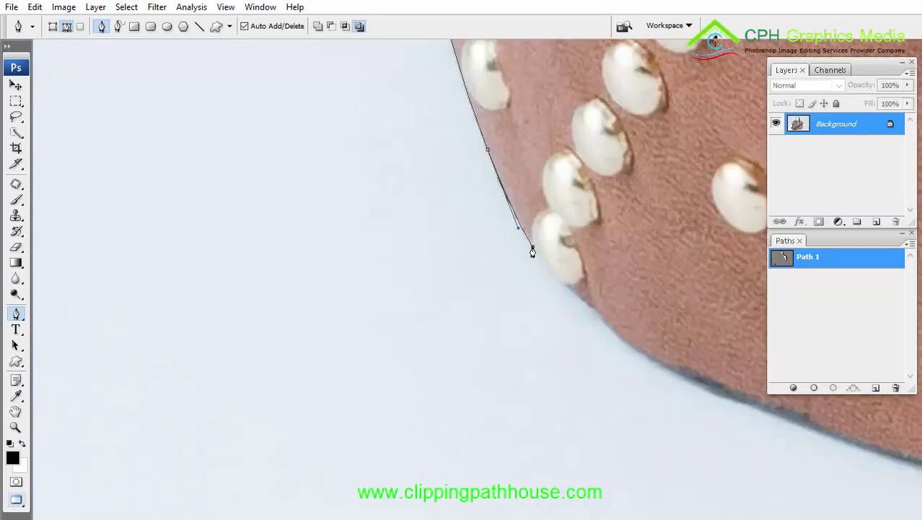
{"action": "scroll", "coordinate": [590, 312], "scroll_direction": "down", "scroll_amount": 3}
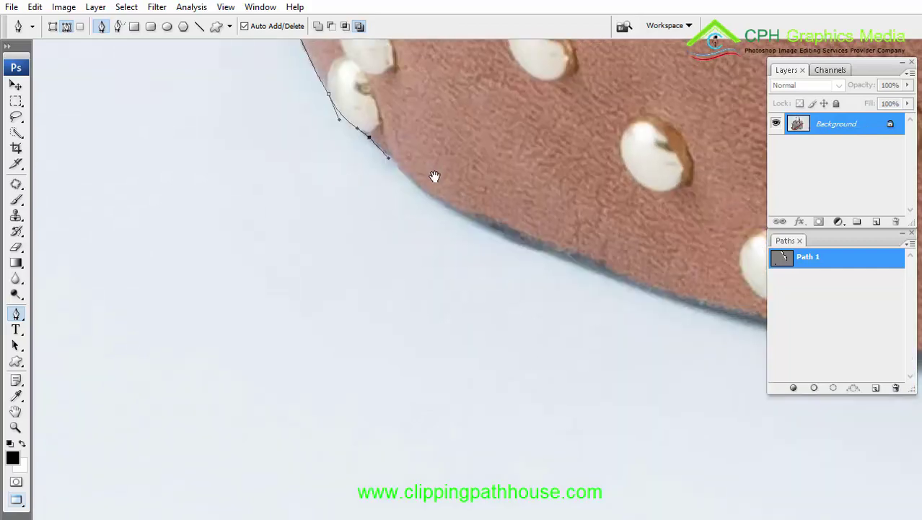
{"action": "left_click_drag", "start_coordinate": [456, 214], "coordinate": [503, 244]}
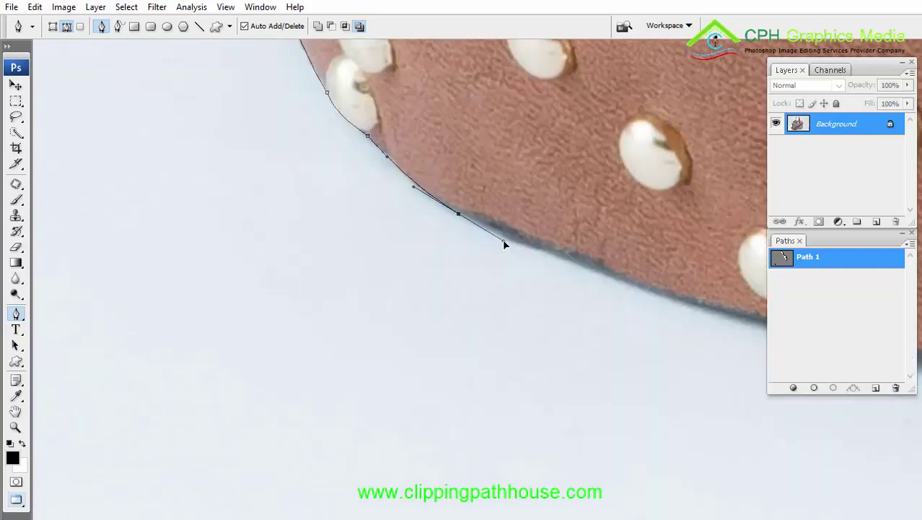
Extend the path along the underside of the studded strap towards the lowest part of its curve
{"action": "left_click", "coordinate": [661, 293]}
{"action": "left_click_drag", "start_coordinate": [663, 285], "coordinate": [295, 199]}
{"action": "left_click", "coordinate": [523, 273]}
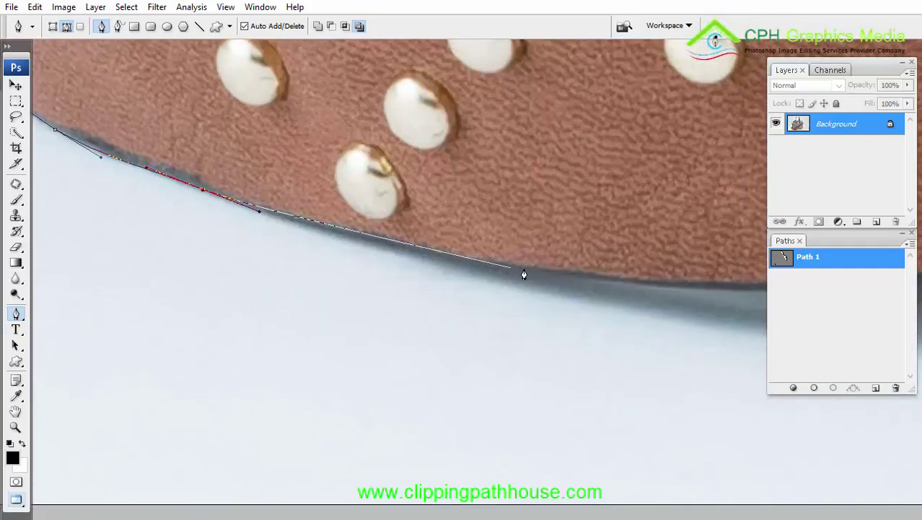
{"action": "left_click", "coordinate": [698, 302]}
{"action": "left_click_drag", "start_coordinate": [756, 326], "coordinate": [406, 295]}
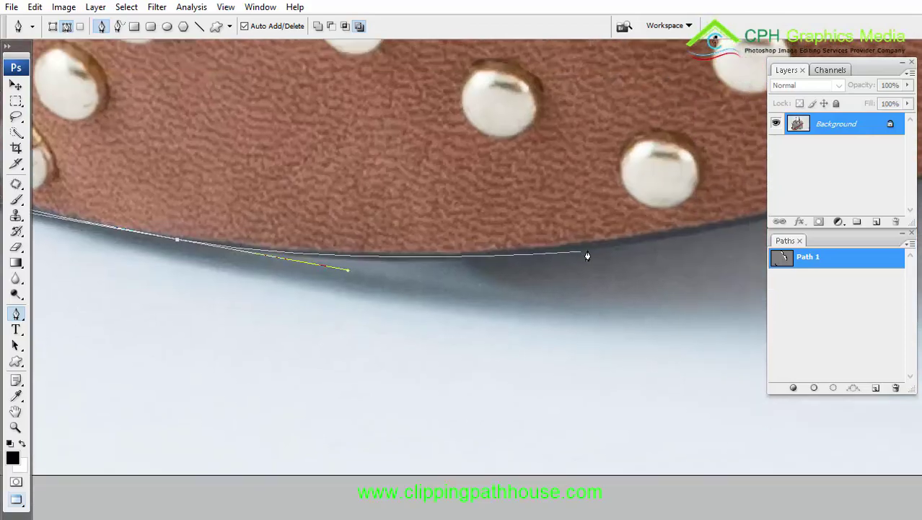
Trace the rising lower edge of the strap up to where it meets the bag's black base piping
{"action": "left_click_drag", "start_coordinate": [600, 250], "coordinate": [256, 322]}
{"action": "left_click", "coordinate": [374, 295]}
{"action": "left_click", "coordinate": [509, 254]}
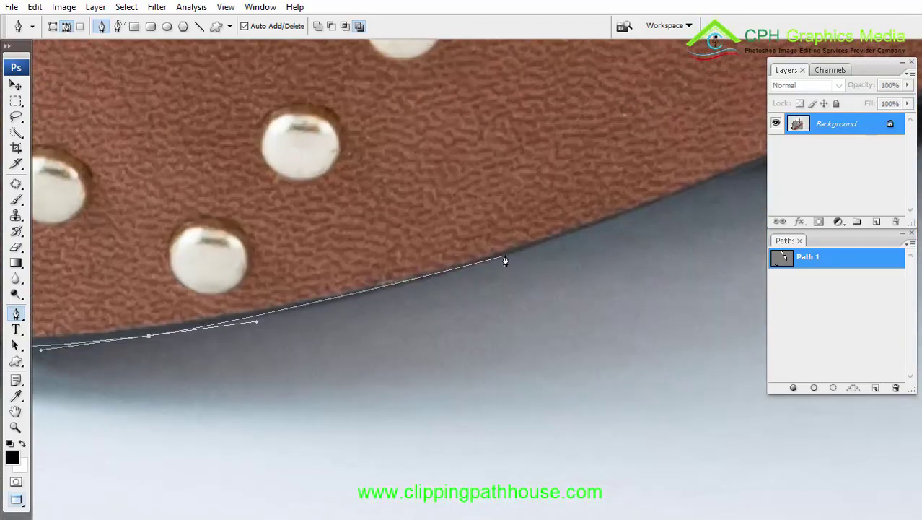
{"action": "left_click", "coordinate": [646, 211]}
{"action": "left_click_drag", "start_coordinate": [434, 351], "coordinate": [265, 394]}
{"action": "left_click", "coordinate": [407, 337]}
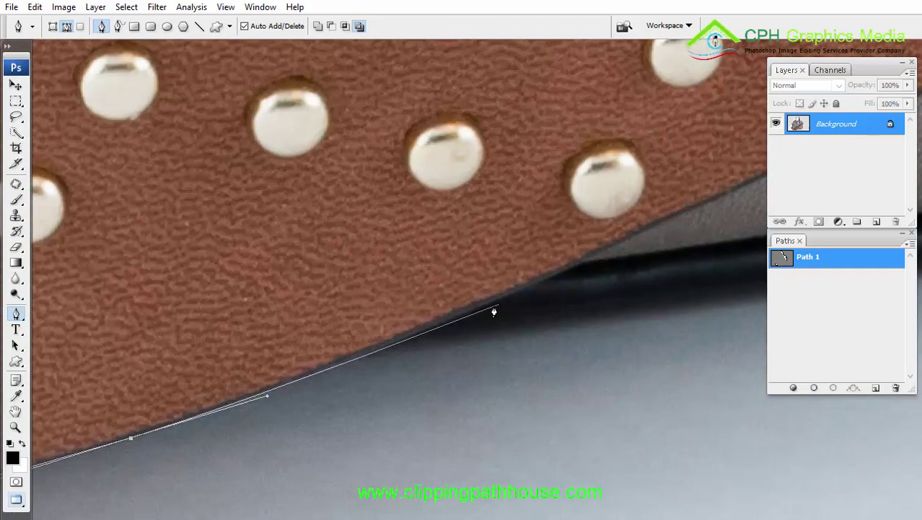
{"action": "left_click", "coordinate": [475, 308]}
{"action": "left_click", "coordinate": [543, 281]}
Turn the path at the strap junction and trace the first stretch of the black piping under the bag
{"action": "left_click_drag", "start_coordinate": [557, 294], "coordinate": [608, 296]}
{"action": "left_click_drag", "start_coordinate": [683, 288], "coordinate": [328, 305]}
{"action": "left_click_drag", "start_coordinate": [567, 277], "coordinate": [682, 256]}
{"action": "left_click", "coordinate": [730, 253]}
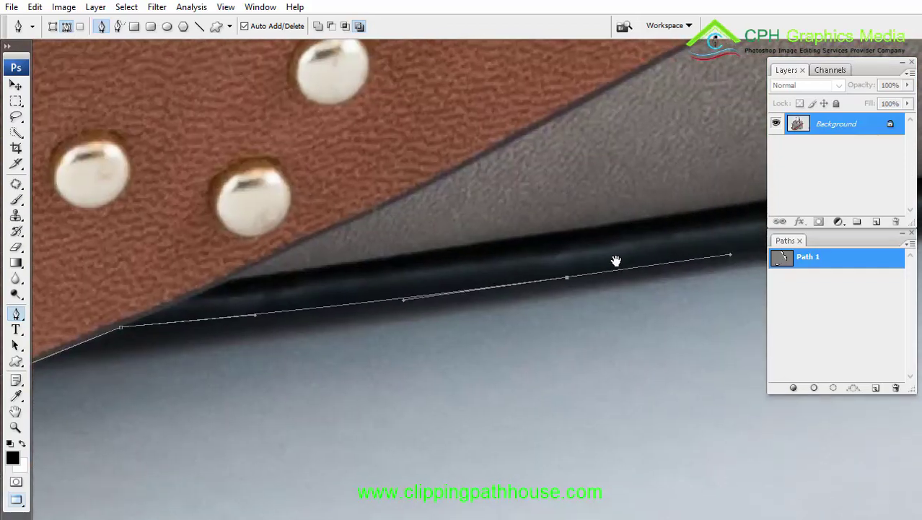
{"action": "left_click_drag", "start_coordinate": [618, 260], "coordinate": [46, 343]}
{"action": "left_click", "coordinate": [522, 290]}
{"action": "left_click_drag", "start_coordinate": [527, 287], "coordinate": [679, 258]}
Examine the traced path along the whole strap loop and the start of the bag's base
{"action": "left_click", "coordinate": [458, 209], "text": "ctrl+alt"}
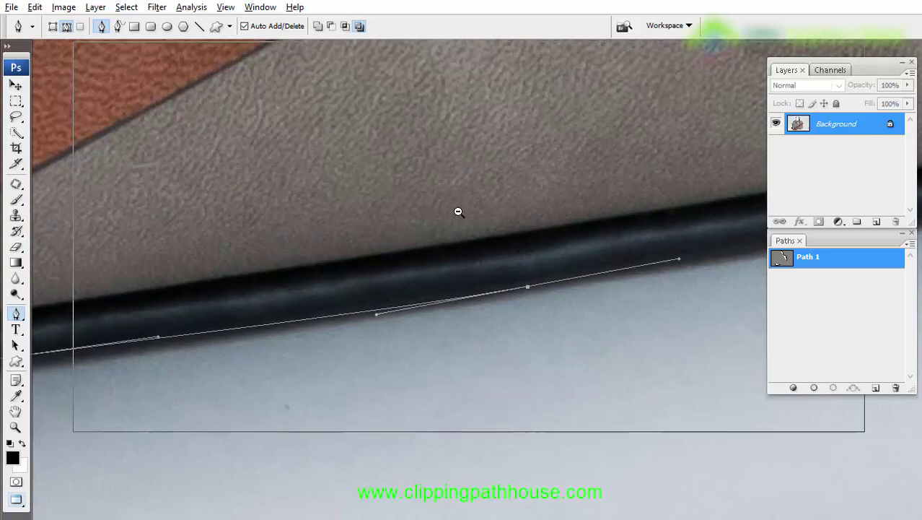
{"action": "left_click", "coordinate": [457, 206], "text": "ctrl+alt"}
{"action": "left_click", "coordinate": [466, 207], "text": "ctrl+alt"}
{"action": "left_click", "coordinate": [447, 255], "text": "alt"}
{"action": "left_click", "coordinate": [379, 261], "text": "alt"}
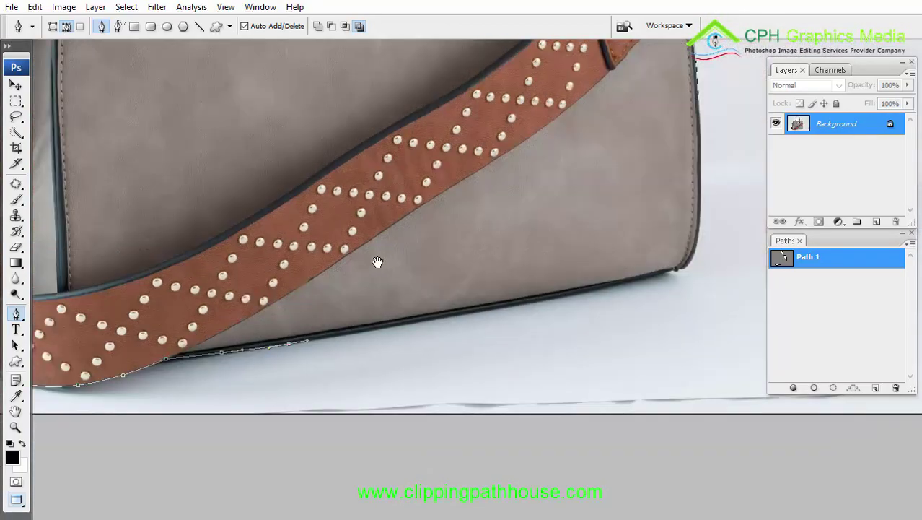
{"action": "left_click", "coordinate": [473, 231], "text": "alt"}
{"action": "left_click", "coordinate": [470, 229], "text": "alt"}
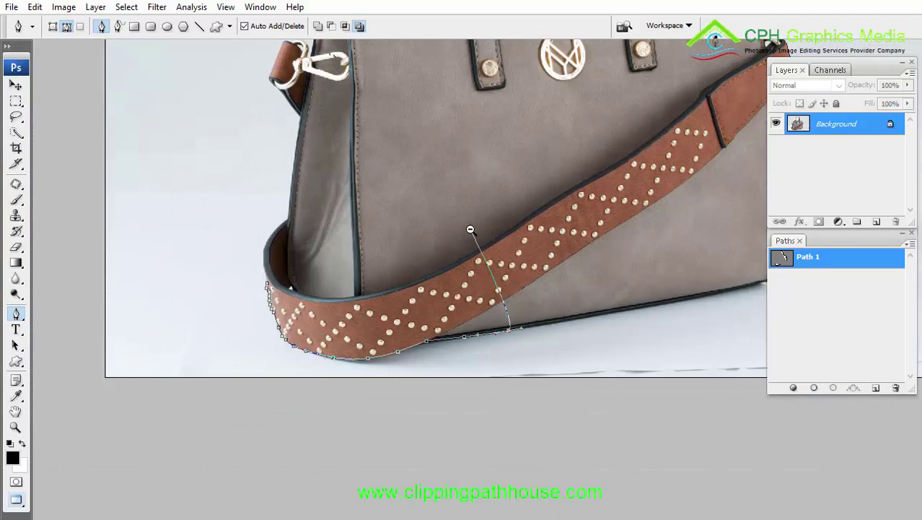
{"action": "left_click_drag", "start_coordinate": [470, 234], "coordinate": [412, 220]}
Continue the path along the lower edge of the black base piping towards the bag's far bottom corner
{"action": "left_click_drag", "start_coordinate": [336, 209], "coordinate": [621, 410]}
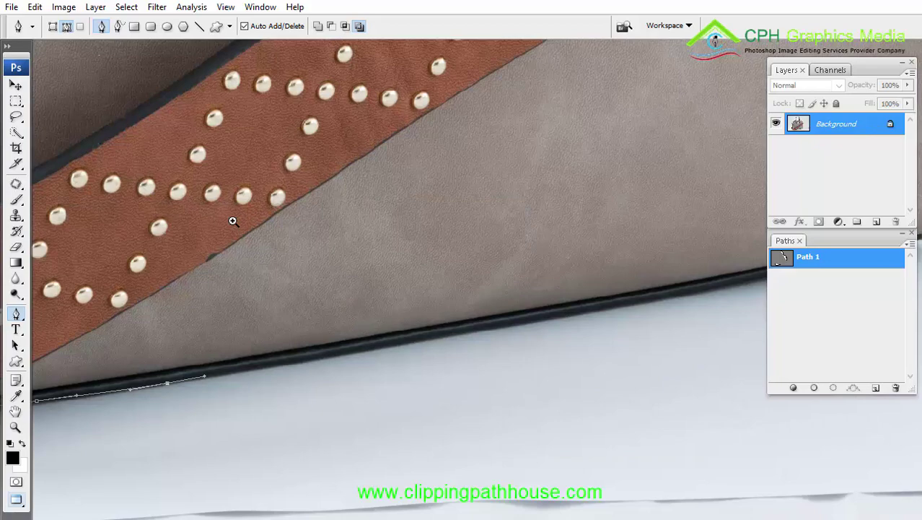
{"action": "left_click_drag", "start_coordinate": [231, 220], "coordinate": [342, 424]}
{"action": "left_click_drag", "start_coordinate": [514, 380], "coordinate": [192, 362]}
{"action": "left_click_drag", "start_coordinate": [529, 294], "coordinate": [231, 292]}
{"action": "left_click", "coordinate": [548, 236]}
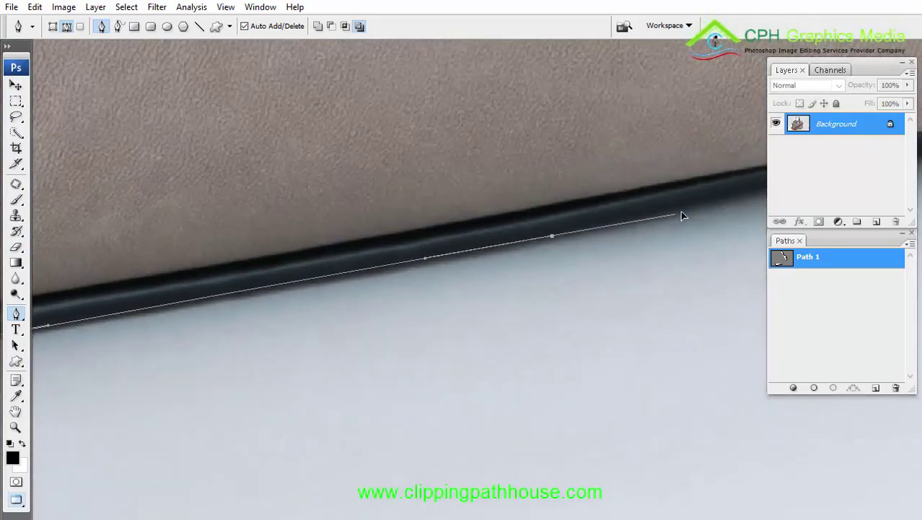
{"action": "left_click", "coordinate": [715, 204]}
{"action": "left_click_drag", "start_coordinate": [715, 204], "coordinate": [468, 256]}
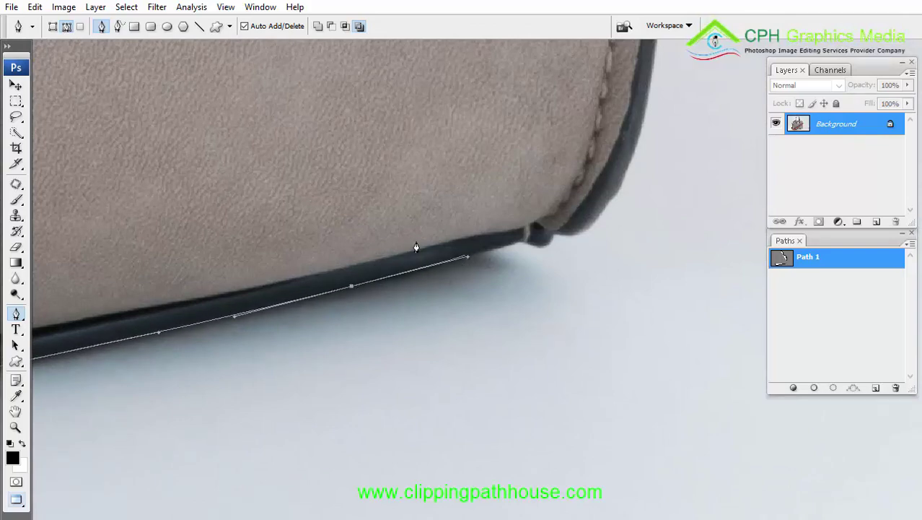
Extend the path past the end of the piping to the small dark tab at the bag's bottom corner
{"action": "left_click", "coordinate": [484, 252], "text": "ctrl"}
{"action": "left_click", "coordinate": [485, 252], "text": "ctrl"}
{"action": "left_click", "coordinate": [474, 262]}
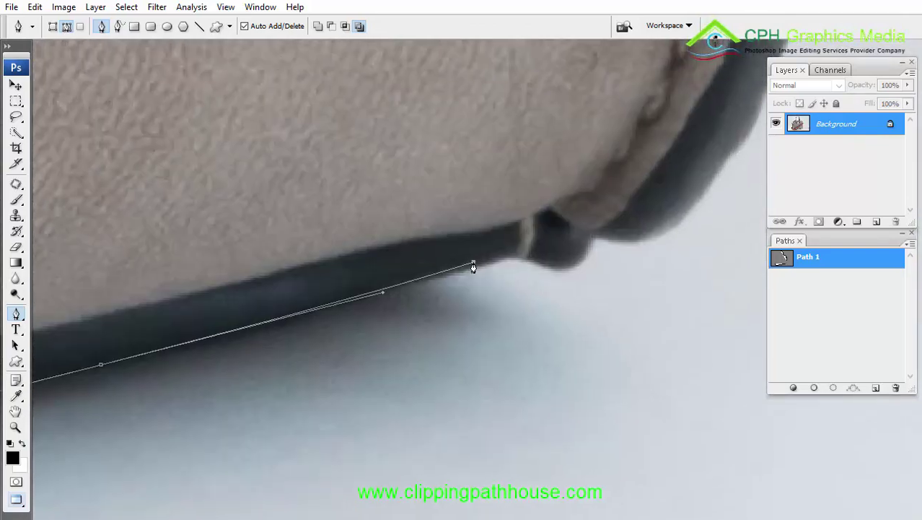
{"action": "left_click", "coordinate": [536, 261]}
Compare the strap and base piping junction with Path 1 hidden and shown
{"action": "key", "text": "ctrl+minus"}
{"action": "key", "text": "ctrl+minus"}
{"action": "key", "text": "ctrl+minus"}
{"action": "key", "text": "ctrl+minus"}
{"action": "key", "text": "ctrl+minus"}
{"action": "key", "text": "ctrl+minus"}
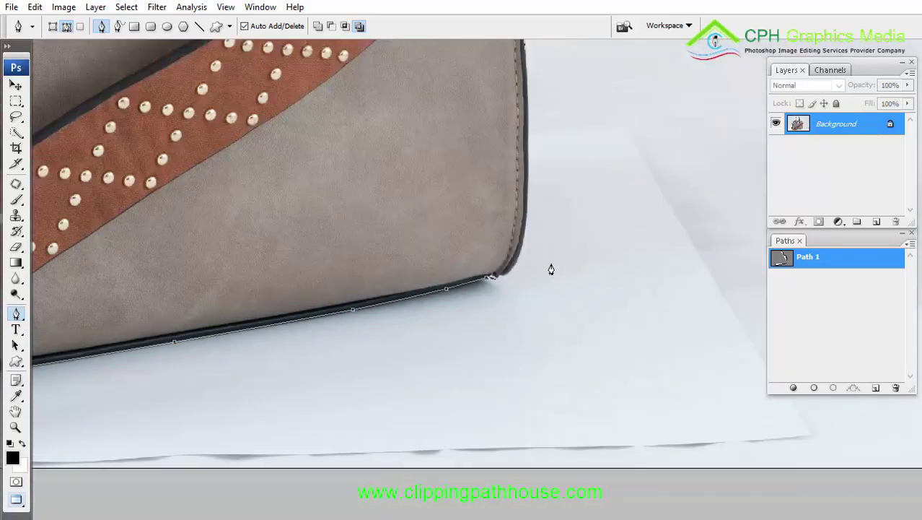
{"action": "left_click_drag", "start_coordinate": [481, 286], "coordinate": [852, 224]}
{"action": "left_click_drag", "start_coordinate": [528, 273], "coordinate": [812, 252]}
{"action": "left_click", "coordinate": [851, 296]}
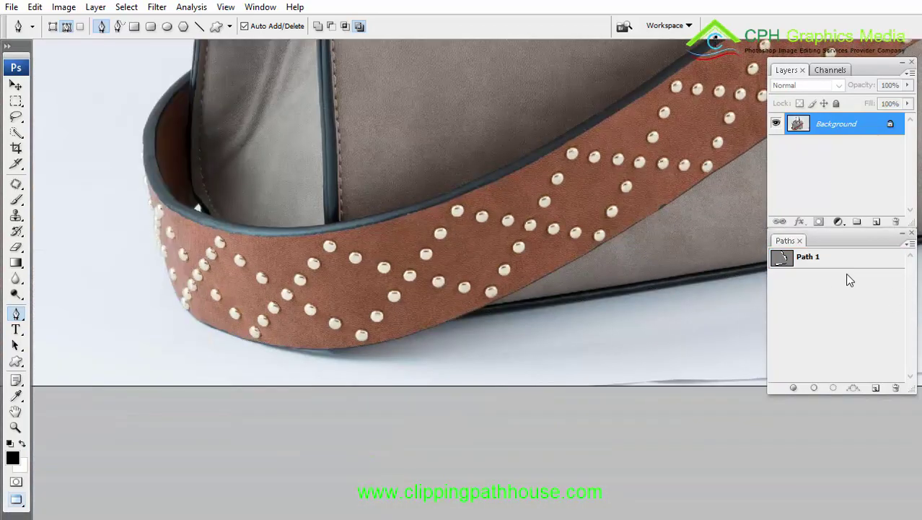
{"action": "left_click", "coordinate": [841, 261]}
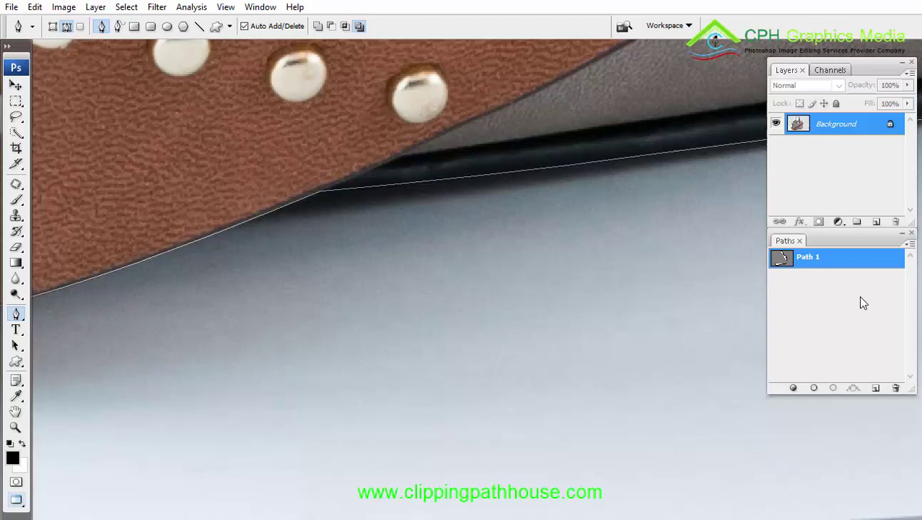
{"action": "left_click", "coordinate": [817, 300]}
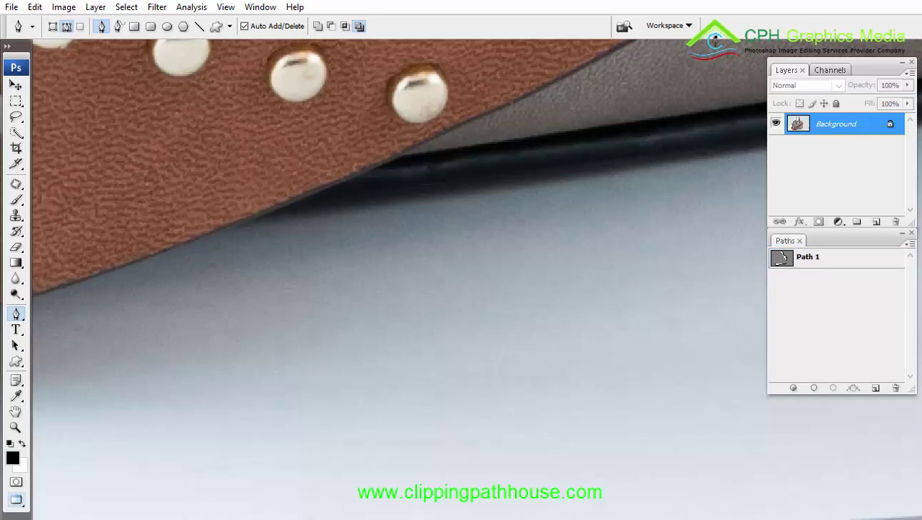
Duplicate the Background layer, set the copy to Screen, and duplicate it again to brighten the shadow under the bag
{"action": "left_click_drag", "start_coordinate": [859, 127], "coordinate": [875, 221]}
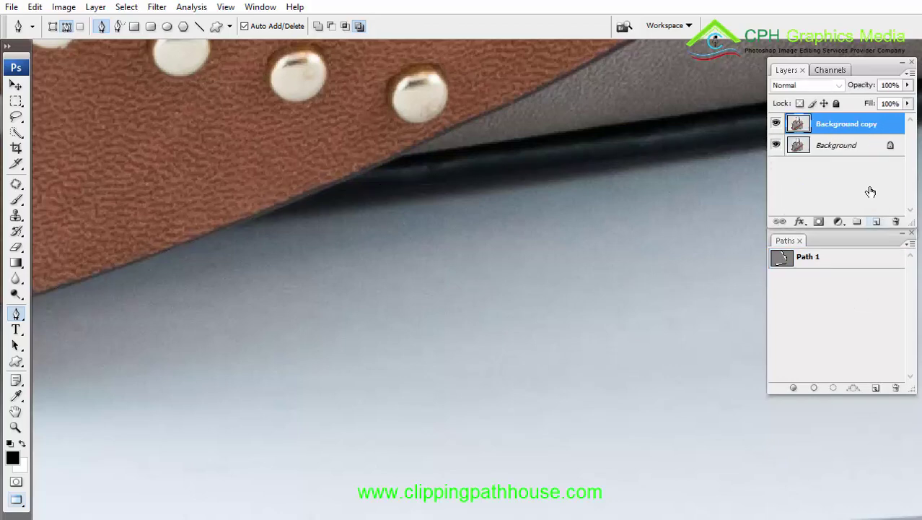
{"action": "left_click", "coordinate": [802, 86]}
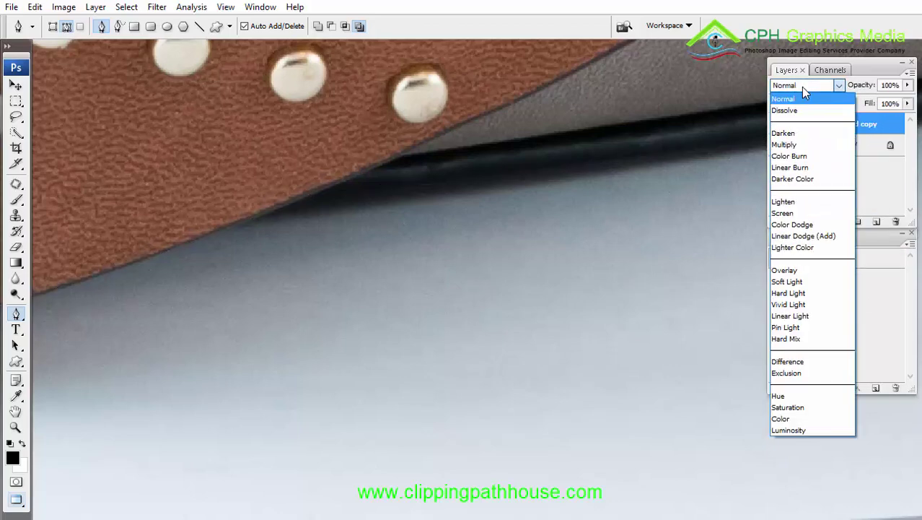
{"action": "left_click", "coordinate": [797, 215]}
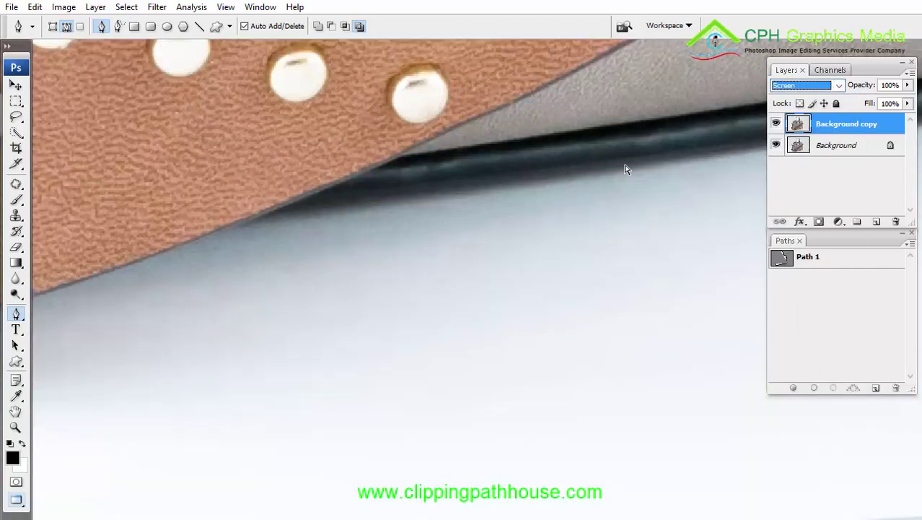
{"action": "key", "text": "ctrl+j"}
{"action": "left_click_drag", "start_coordinate": [655, 173], "coordinate": [350, 214]}
{"action": "left_click_drag", "start_coordinate": [710, 167], "coordinate": [494, 183]}
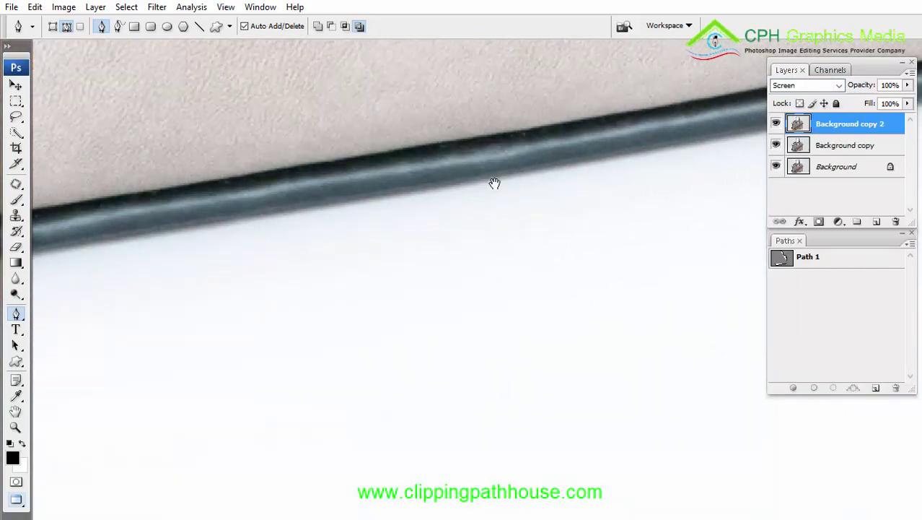
Show Path 1 and nudge the anchor point where the strap meets the base piping slightly down and left
{"action": "left_click", "coordinate": [808, 258]}
{"action": "scroll", "coordinate": [422, 192], "scroll_direction": "up", "scroll_amount": 5}
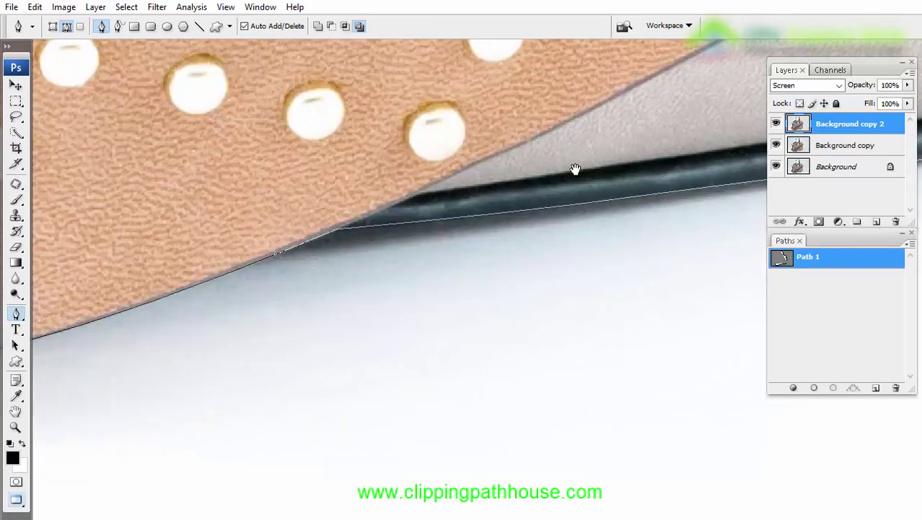
{"action": "scroll", "coordinate": [341, 278], "scroll_direction": "up", "scroll_amount": 3}
{"action": "left_click_drag", "start_coordinate": [459, 309], "coordinate": [508, 325]}
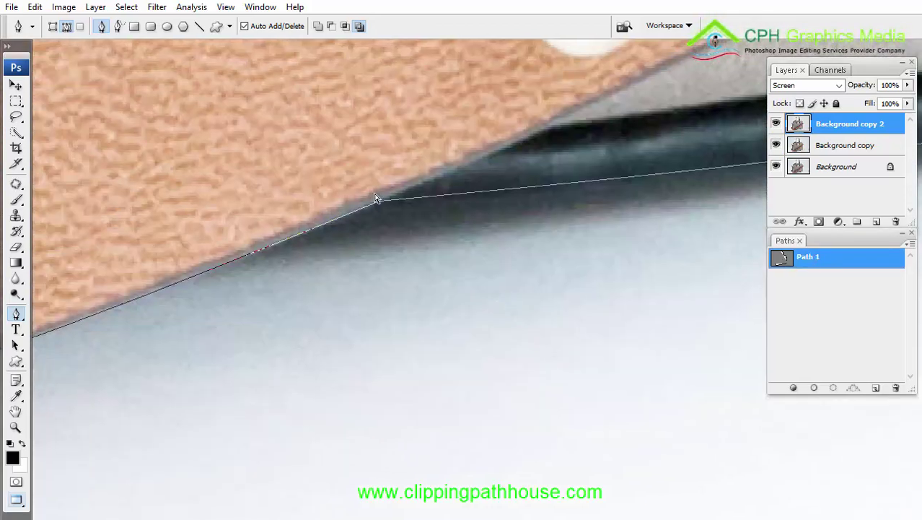
{"action": "key", "text": "Down"}
{"action": "key", "text": "Down"}
{"action": "key", "text": "Down"}
{"action": "key", "text": "Down"}
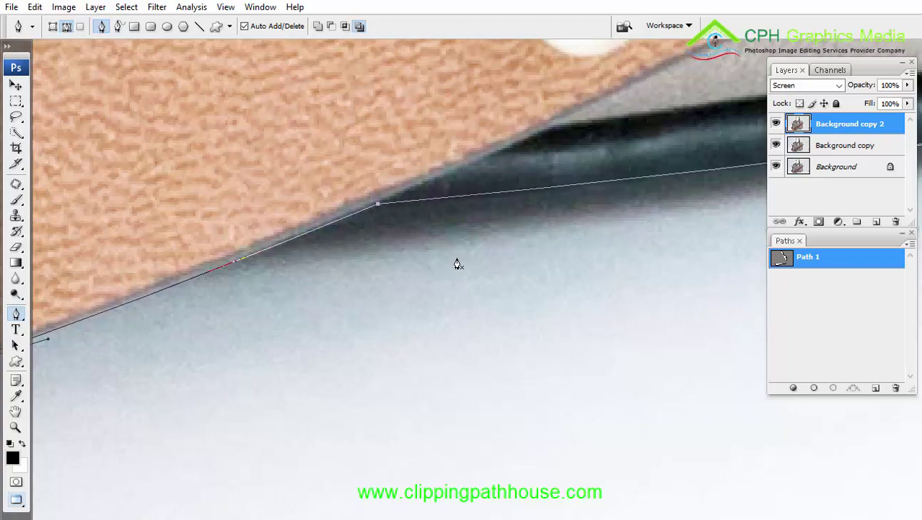
{"action": "key", "text": "Left"}
{"action": "key", "text": "Left"}
{"action": "key", "text": "Left"}
{"action": "key", "text": "Left"}
{"action": "key", "text": "Left"}
{"action": "key", "text": "Down"}
{"action": "key", "text": "Down"}
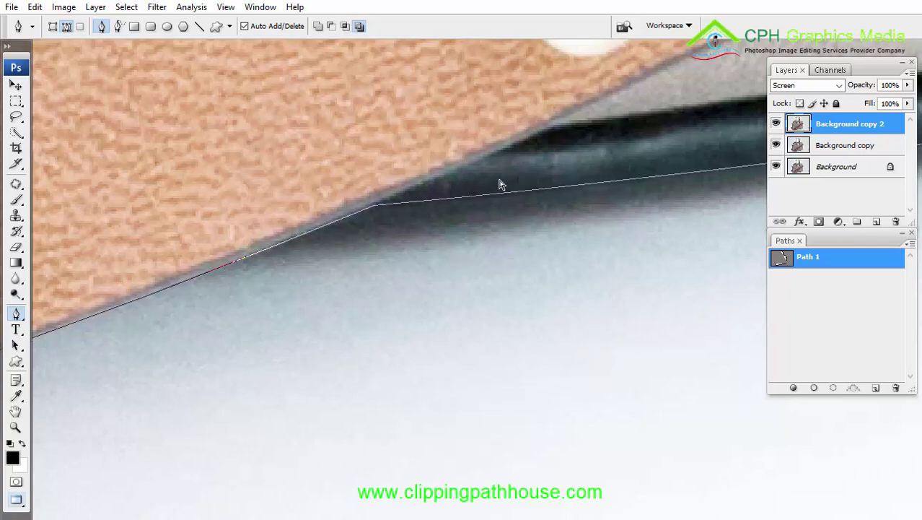
Check the path along the brightened base piping and delete both Screen copies of the Background layer
{"action": "key", "text": "ctrl+minus"}
{"action": "key", "text": "ctrl+minus"}
{"action": "key", "text": "ctrl+minus"}
{"action": "left_click_drag", "start_coordinate": [506, 190], "coordinate": [218, 228]}
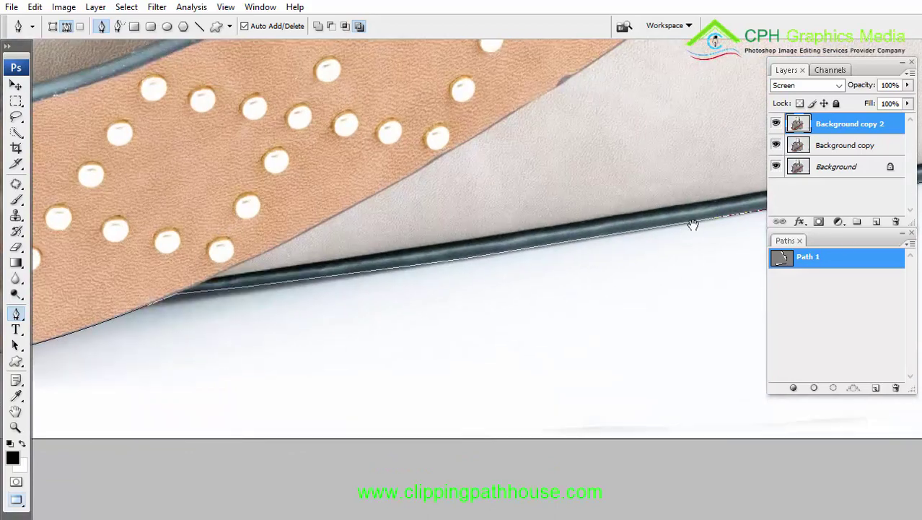
{"action": "left_click_drag", "start_coordinate": [692, 226], "coordinate": [482, 248]}
{"action": "left_click", "coordinate": [896, 223]}
{"action": "left_click", "coordinate": [896, 223]}
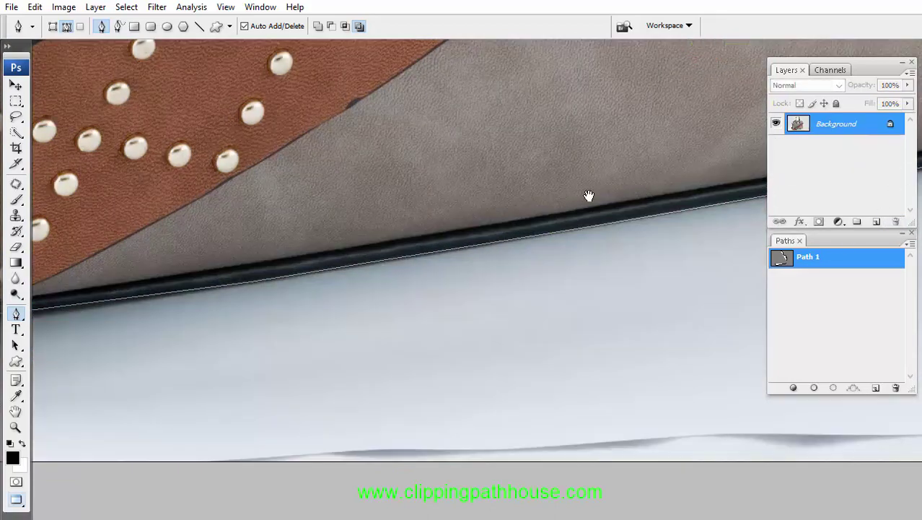
Inspect the path along the bag's base, up its side, and back to the strap and piping junction
{"action": "left_click_drag", "start_coordinate": [589, 197], "coordinate": [310, 227]}
{"action": "left_click_drag", "start_coordinate": [621, 215], "coordinate": [245, 267]}
{"action": "left_click_drag", "start_coordinate": [721, 163], "coordinate": [570, 253]}
{"action": "left_click_drag", "start_coordinate": [696, 171], "coordinate": [653, 420]}
{"action": "left_click_drag", "start_coordinate": [691, 176], "coordinate": [675, 394]}
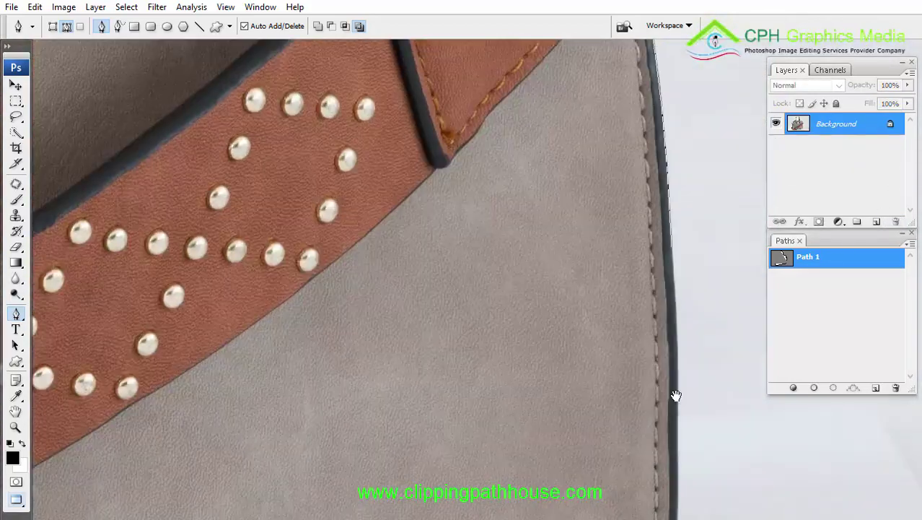
{"action": "left_click_drag", "start_coordinate": [501, 109], "coordinate": [676, 393]}
{"action": "key", "text": "ctrl+minus"}
{"action": "key", "text": "ctrl+minus"}
{"action": "left_click_drag", "start_coordinate": [479, 239], "coordinate": [557, 247]}
{"action": "left_click_drag", "start_coordinate": [305, 111], "coordinate": [453, 148]}
{"action": "key", "text": "ctrl+minus"}
{"action": "left_click_drag", "start_coordinate": [467, 316], "coordinate": [531, 158]}
{"action": "left_click_drag", "start_coordinate": [162, 363], "coordinate": [605, 424]}
{"action": "left_click_drag", "start_coordinate": [305, 185], "coordinate": [743, 404]}
{"action": "left_click_drag", "start_coordinate": [375, 324], "coordinate": [748, 351]}
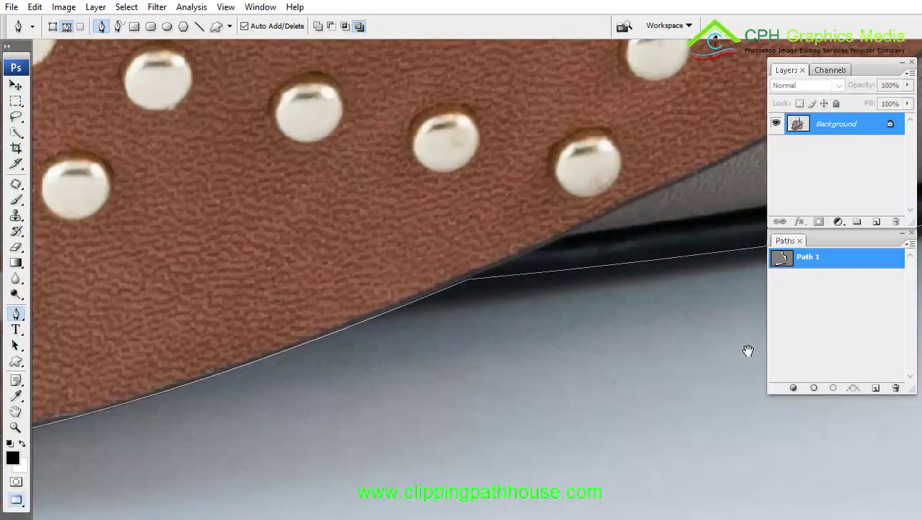
Deselect Path 1 and delete it
{"action": "left_click", "coordinate": [858, 300]}
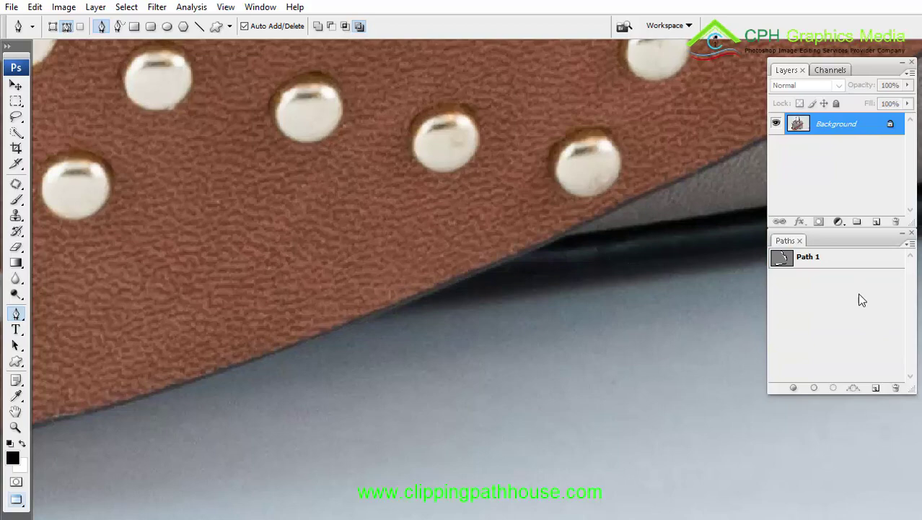
{"action": "left_click_drag", "start_coordinate": [859, 269], "coordinate": [895, 387]}
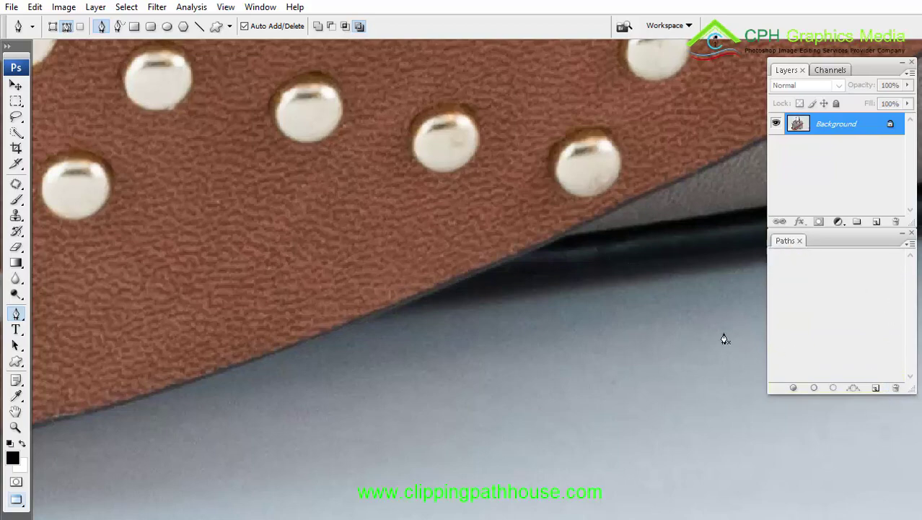
Undo the deletion of Path 1
{"action": "key", "text": "ctrl+z"}
{"action": "scroll", "coordinate": [702, 326], "scroll_direction": "down", "scroll_amount": 6}
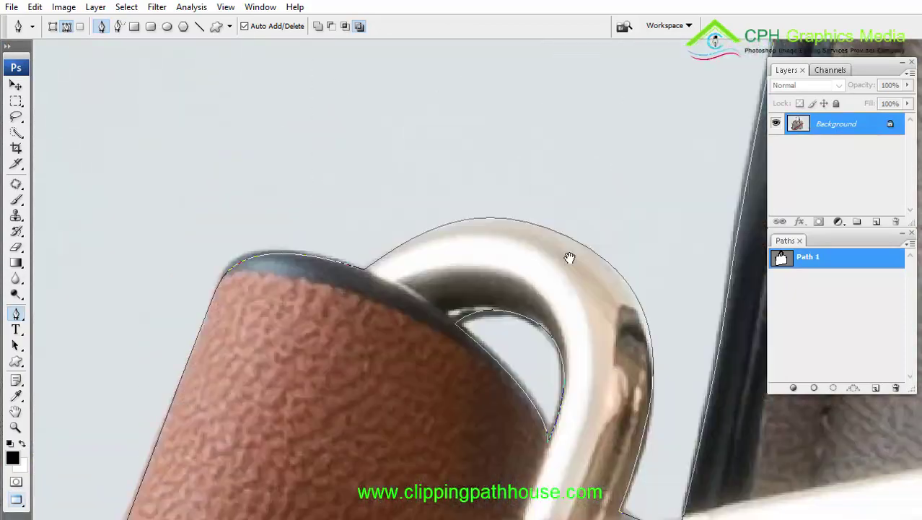
{"action": "left_click_drag", "start_coordinate": [329, 237], "coordinate": [630, 493]}
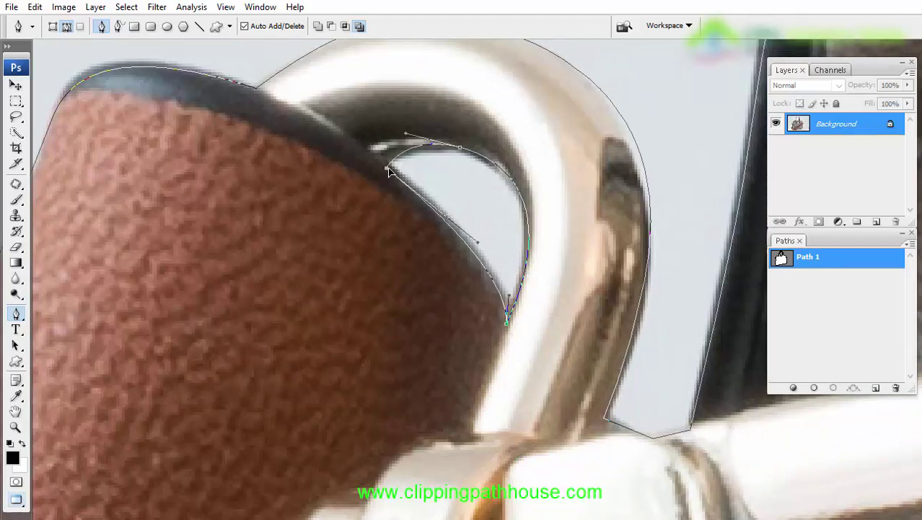
Refine Path 1 around the small opening inside the metal clasp ring and adjust the anchor on the ring's outer edge
{"action": "left_click_drag", "start_coordinate": [382, 163], "coordinate": [388, 168]}
{"action": "left_click_drag", "start_coordinate": [458, 150], "coordinate": [505, 159]}
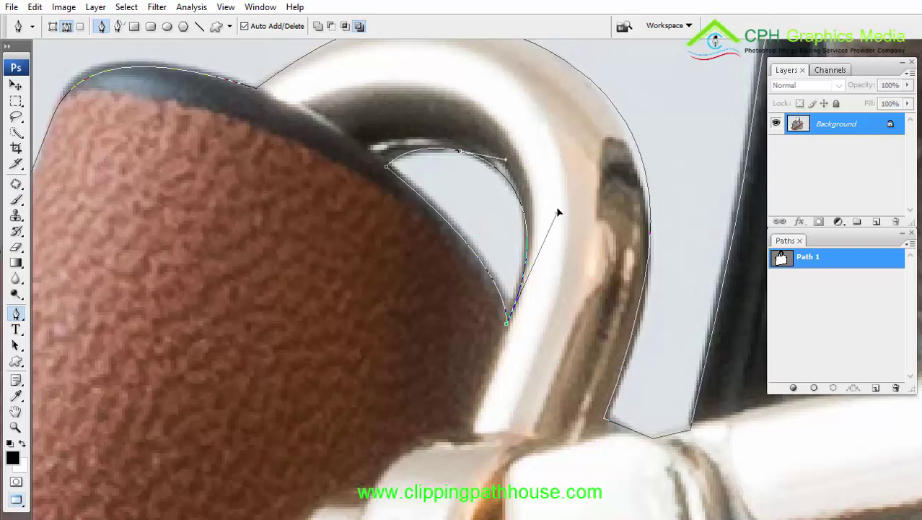
{"action": "left_click_drag", "start_coordinate": [558, 212], "coordinate": [557, 207]}
{"action": "left_click_drag", "start_coordinate": [448, 322], "coordinate": [585, 343]}
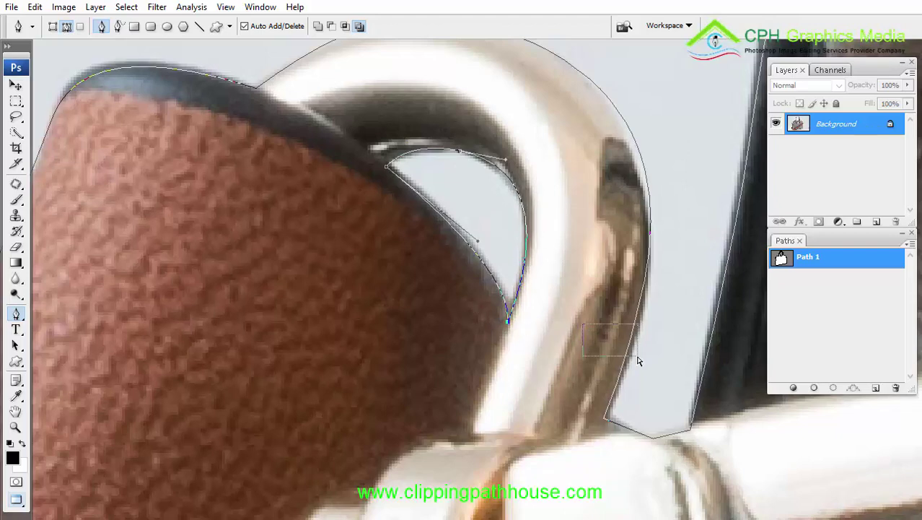
{"action": "left_click_drag", "start_coordinate": [638, 361], "coordinate": [639, 359]}
{"action": "left_click_drag", "start_coordinate": [645, 287], "coordinate": [648, 295]}
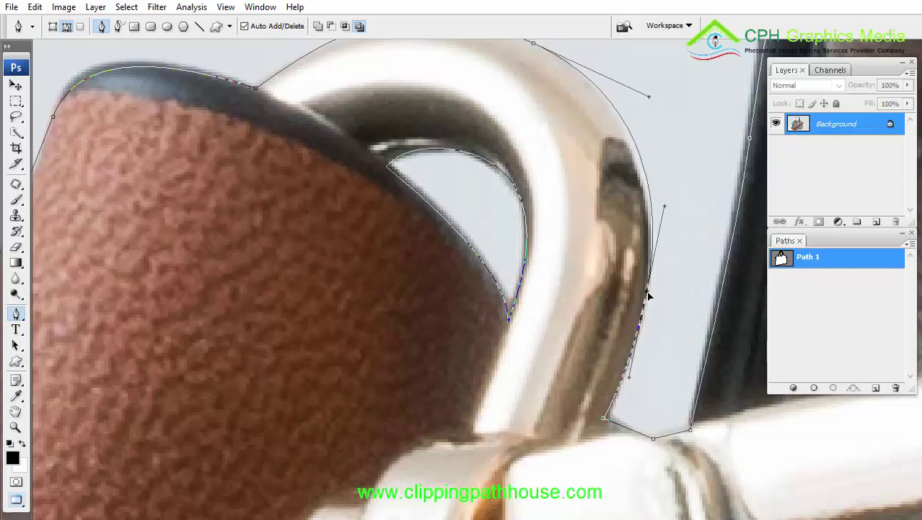
{"action": "left_click", "coordinate": [682, 278], "text": "ctrl"}
Inspect the path up the bag's side piping, around the opening between the handles, and along the handle's outer curve
{"action": "left_click_drag", "start_coordinate": [638, 243], "coordinate": [523, 509]}
{"action": "left_click_drag", "start_coordinate": [611, 203], "coordinate": [502, 484]}
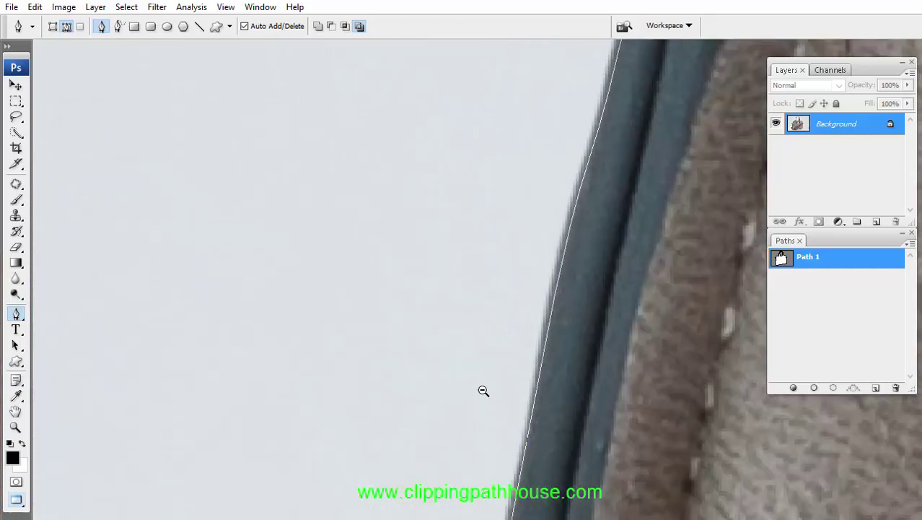
{"action": "left_click", "coordinate": [536, 249], "text": "alt"}
{"action": "left_click", "coordinate": [536, 249], "text": "alt"}
{"action": "left_click_drag", "start_coordinate": [599, 269], "coordinate": [566, 490]}
{"action": "left_click", "coordinate": [550, 361], "text": "alt"}
{"action": "left_click_drag", "start_coordinate": [608, 278], "coordinate": [225, 278]}
{"action": "left_click", "coordinate": [542, 321], "text": "alt"}
{"action": "left_click_drag", "start_coordinate": [762, 244], "coordinate": [484, 290]}
{"action": "left_click_drag", "start_coordinate": [610, 304], "coordinate": [616, 431]}
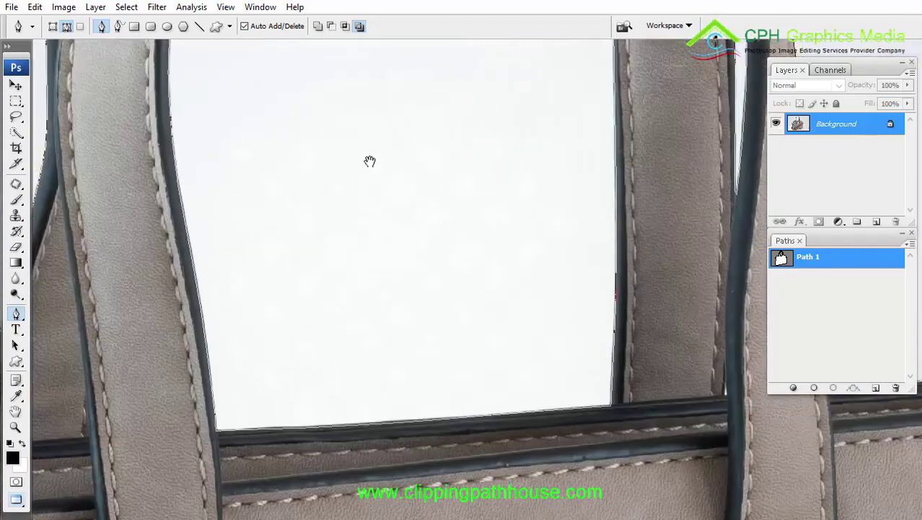
{"action": "left_click_drag", "start_coordinate": [370, 160], "coordinate": [376, 346]}
{"action": "left_click_drag", "start_coordinate": [634, 190], "coordinate": [496, 276]}
{"action": "left_click_drag", "start_coordinate": [577, 155], "coordinate": [583, 285]}
{"action": "left_click_drag", "start_coordinate": [711, 342], "coordinate": [480, 199]}
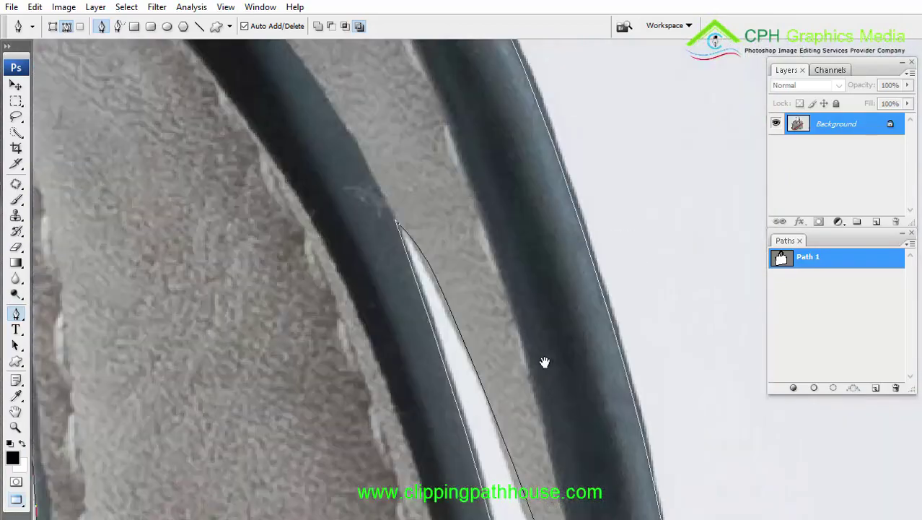
{"action": "left_click_drag", "start_coordinate": [544, 362], "coordinate": [542, 251]}
{"action": "left_click_drag", "start_coordinate": [534, 202], "coordinate": [576, 344]}
{"action": "left_click_drag", "start_coordinate": [514, 112], "coordinate": [605, 329]}
Nudge the anchor on the upper outer curve of the handle slightly outward to the piping's edge
{"action": "left_click_drag", "start_coordinate": [560, 207], "coordinate": [539, 269]}
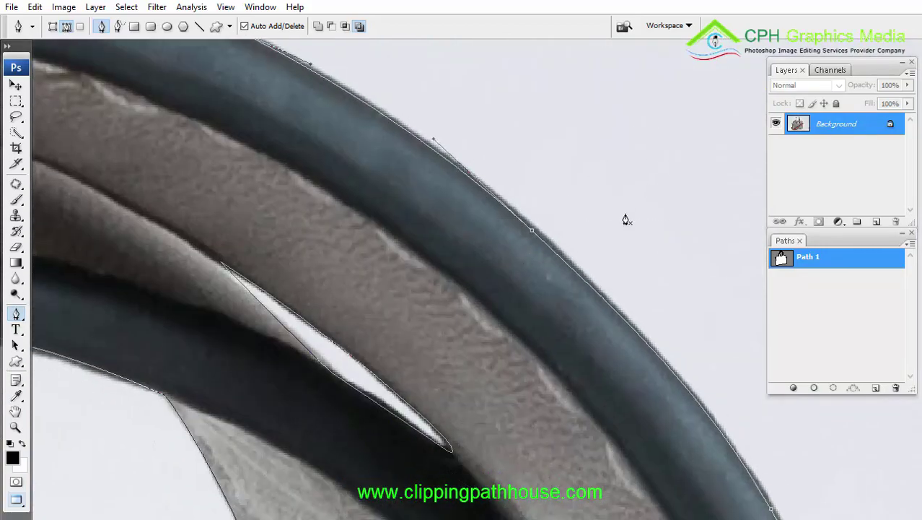
{"action": "left_click", "coordinate": [531, 274], "text": "ctrl"}
{"action": "left_click_drag", "start_coordinate": [433, 260], "coordinate": [493, 286]}
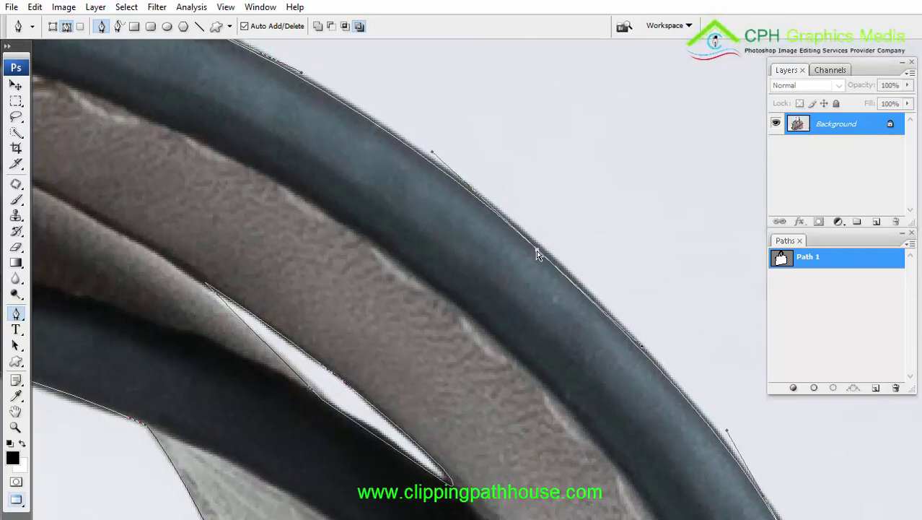
{"action": "left_click_drag", "start_coordinate": [536, 254], "coordinate": [542, 250]}
{"action": "left_click", "coordinate": [636, 265], "text": "ctrl"}
Nudge the anchor farther down the handle's outer edge slightly upward so the path follows the dark piping
{"action": "left_click_drag", "start_coordinate": [593, 272], "coordinate": [470, 44]}
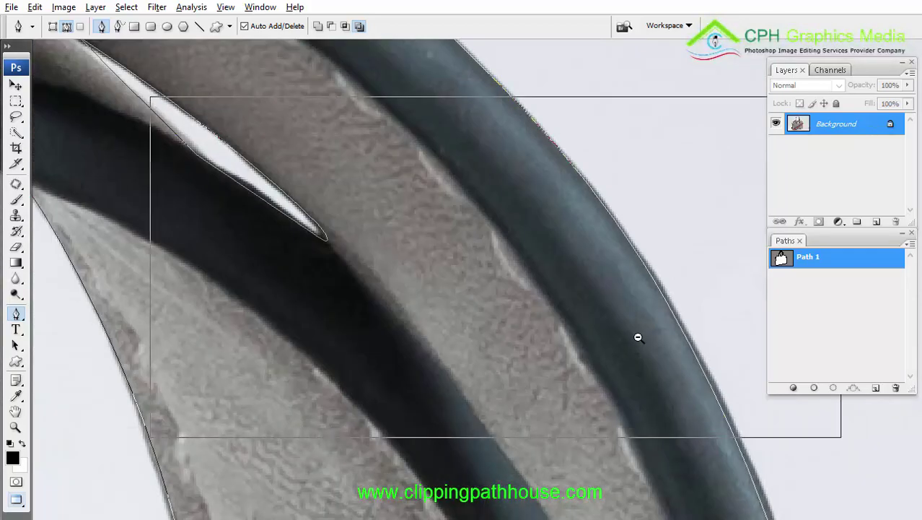
{"action": "left_click", "coordinate": [638, 335], "text": "alt"}
{"action": "left_click_drag", "start_coordinate": [507, 222], "coordinate": [644, 315]}
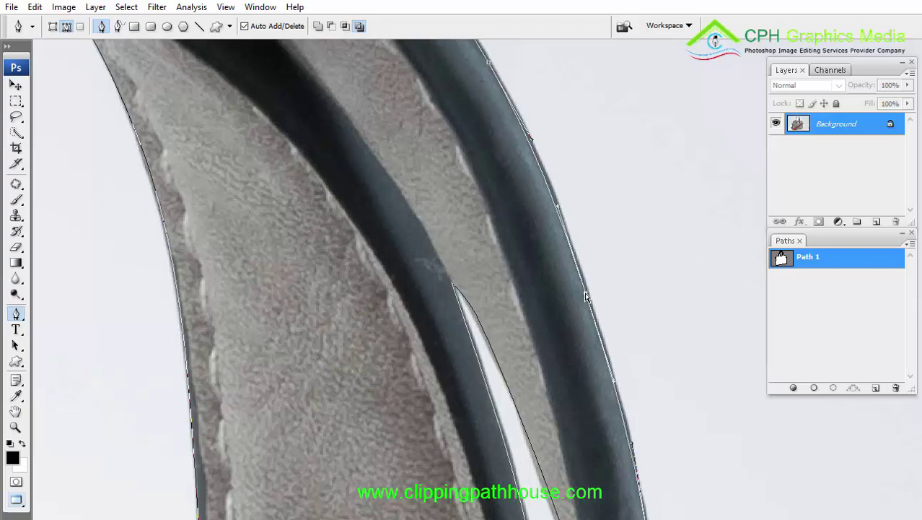
{"action": "left_click_drag", "start_coordinate": [586, 296], "coordinate": [587, 287]}
{"action": "left_click", "coordinate": [644, 333], "text": "ctrl"}
Adjust the anchor on the edge of the narrow gap between the two handles so the path follows the leather
{"action": "left_click_drag", "start_coordinate": [674, 387], "coordinate": [561, 107]}
{"action": "left_click", "coordinate": [600, 231], "text": "alt"}
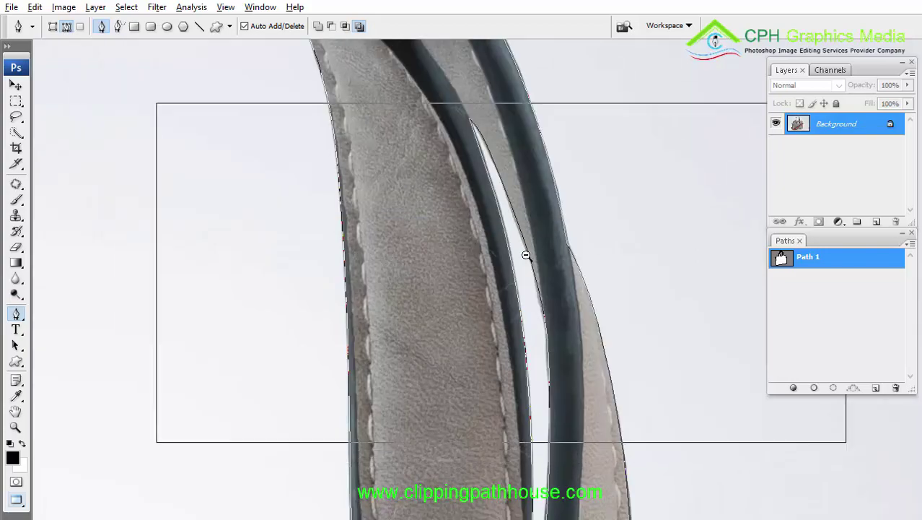
{"action": "left_click", "coordinate": [577, 286], "text": "ctrl"}
{"action": "left_click_drag", "start_coordinate": [605, 293], "coordinate": [678, 433]}
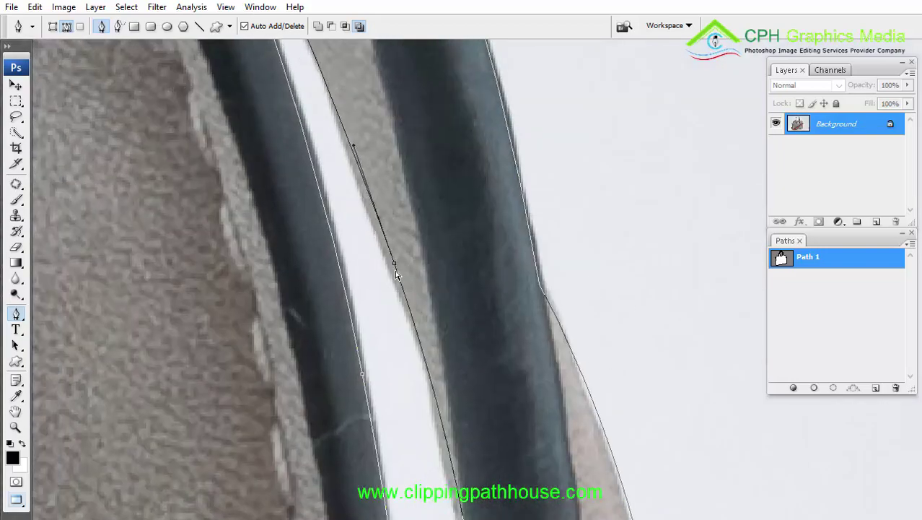
{"action": "left_click_drag", "start_coordinate": [395, 268], "coordinate": [414, 323]}
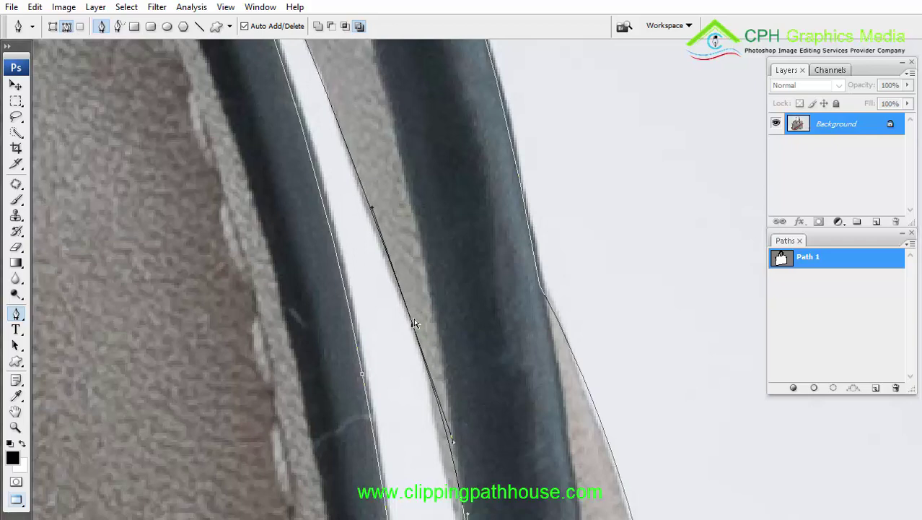
{"action": "left_click", "coordinate": [385, 224], "text": "ctrl"}
{"action": "left_click_drag", "start_coordinate": [374, 224], "coordinate": [430, 375]}
{"action": "left_click", "coordinate": [430, 377]}
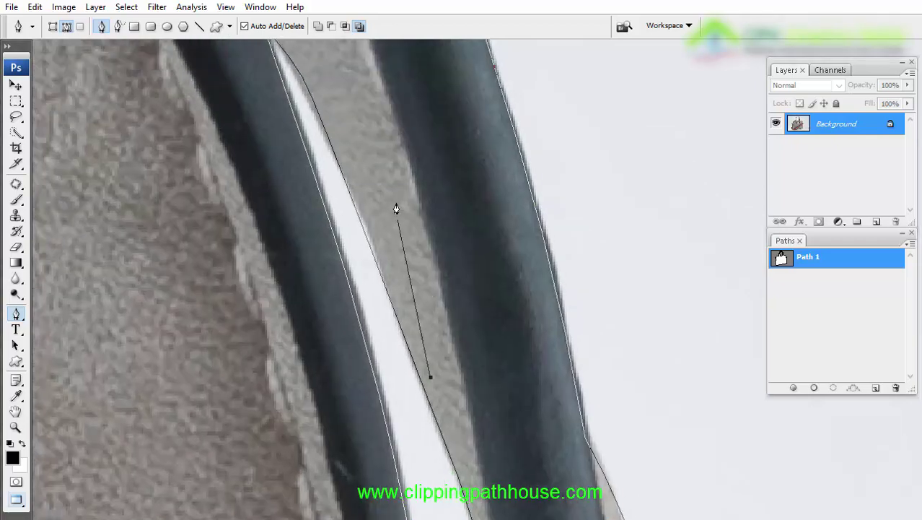
{"action": "left_click", "coordinate": [386, 228], "text": "ctrl"}
Load Path 1 as a selection and feather it by 0.4 pixels
{"action": "key", "text": "ctrl+minus"}
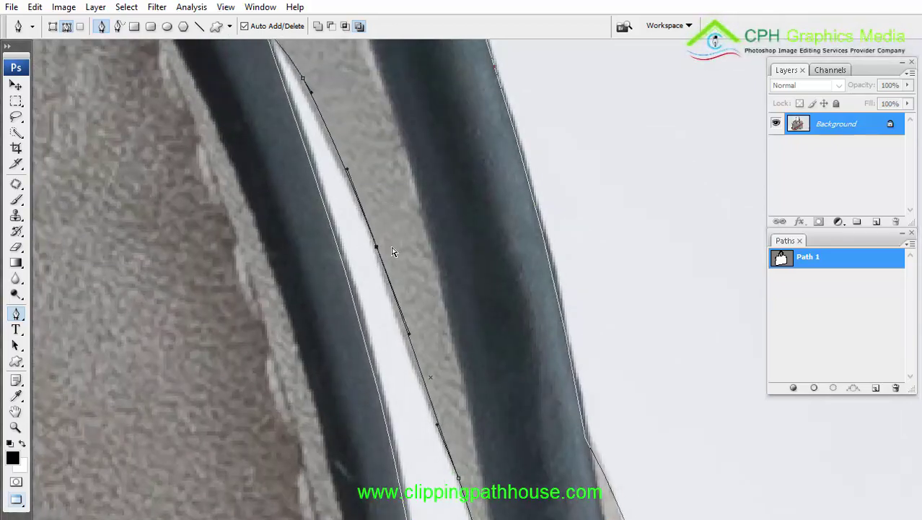
{"action": "key", "text": "ctrl+minus"}
{"action": "key", "text": "ctrl+minus"}
{"action": "key", "text": "ctrl+Return"}
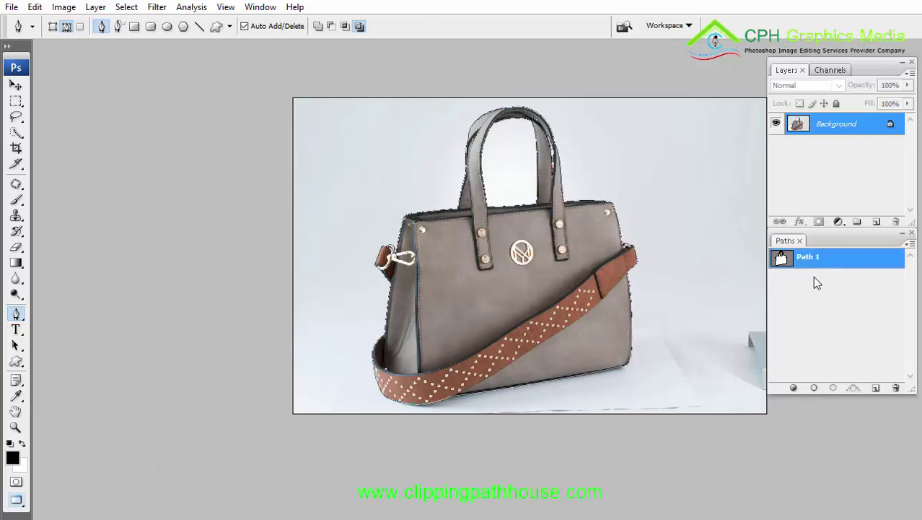
{"action": "key", "text": "ctrl+Return"}
{"action": "key", "text": "alt+ctrl+d"}
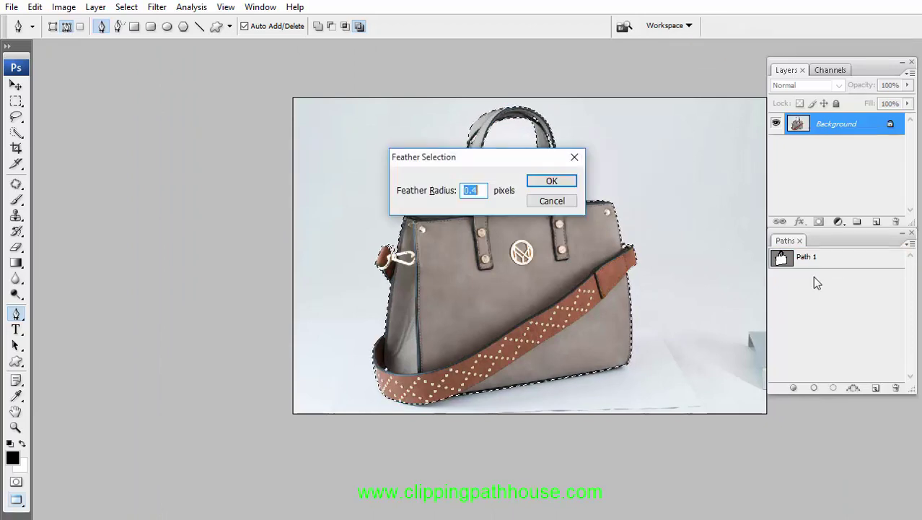
{"action": "key", "text": "Return"}
Copy the selected handbag to its own layer and fill a duplicate of the Background layer with white
{"action": "key", "text": "ctrl+j"}
{"action": "left_click", "coordinate": [844, 148]}
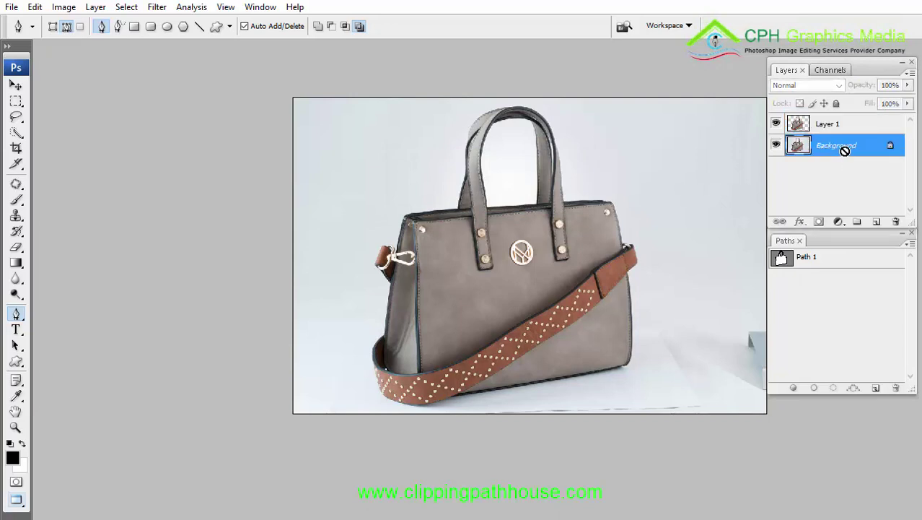
{"action": "key", "text": "ctrl+j"}
{"action": "key", "text": "ctrl+BackSpace"}
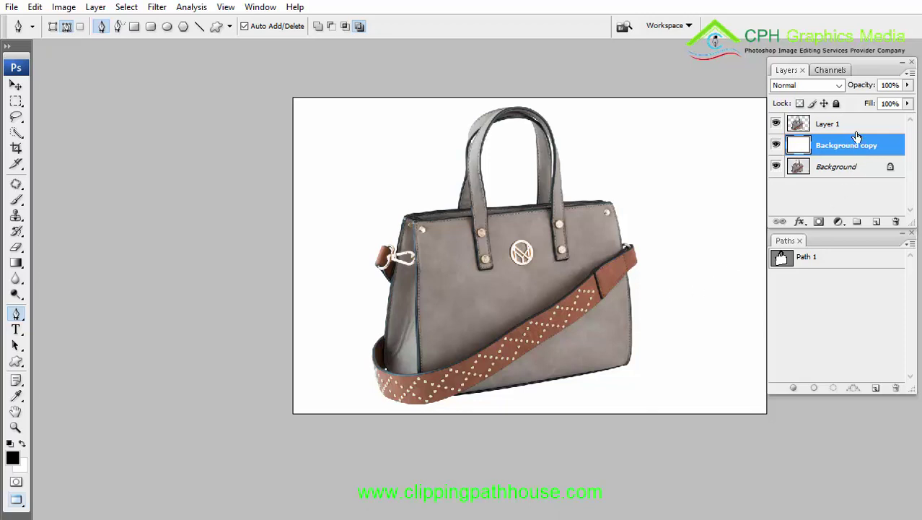
With both background layers hidden, move the handbag on Layer 1 slightly up and right, and show the white layer again
{"action": "left_click", "coordinate": [834, 127]}
{"action": "left_click", "coordinate": [776, 146]}
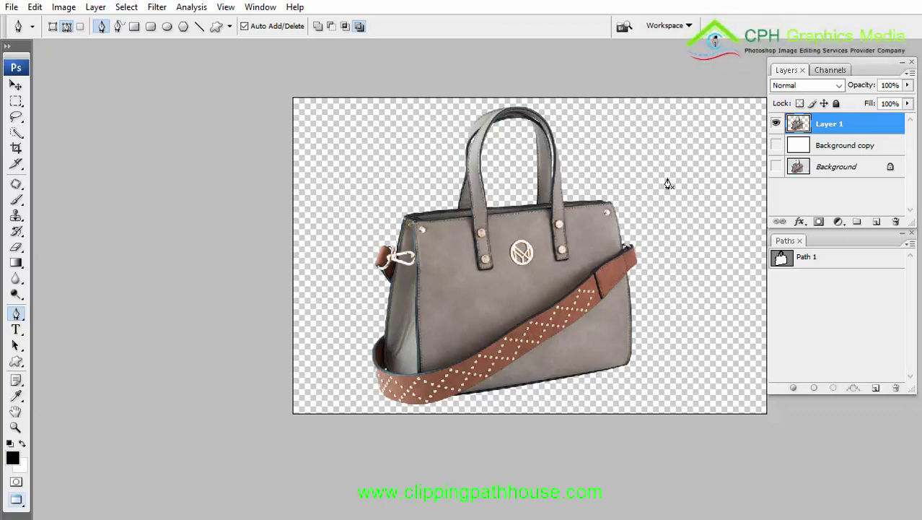
{"action": "key", "text": "v"}
{"action": "left_click_drag", "start_coordinate": [574, 218], "coordinate": [596, 193]}
{"action": "left_click_drag", "start_coordinate": [491, 166], "coordinate": [506, 183]}
{"action": "left_click", "coordinate": [777, 145]}
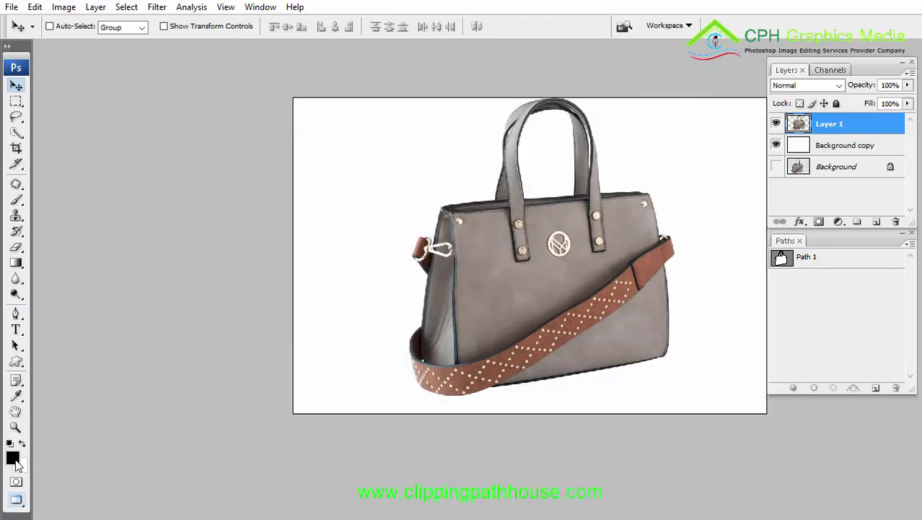
Set the foreground colour's red value to 255 and fill the Background copy layer with it
{"action": "left_click", "coordinate": [13, 459]}
{"action": "type", "text": "255"}
{"action": "key", "text": "Return"}
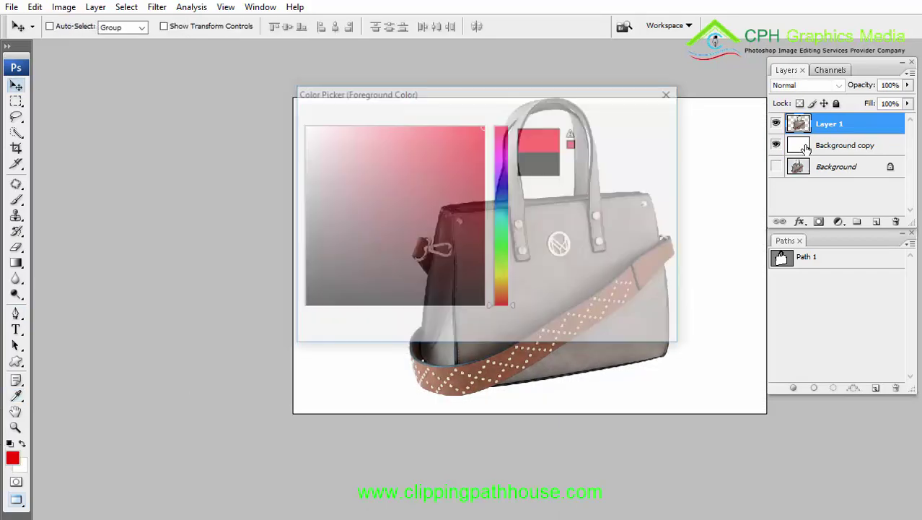
{"action": "left_click", "coordinate": [822, 146]}
{"action": "key", "text": "alt+BackSpace"}
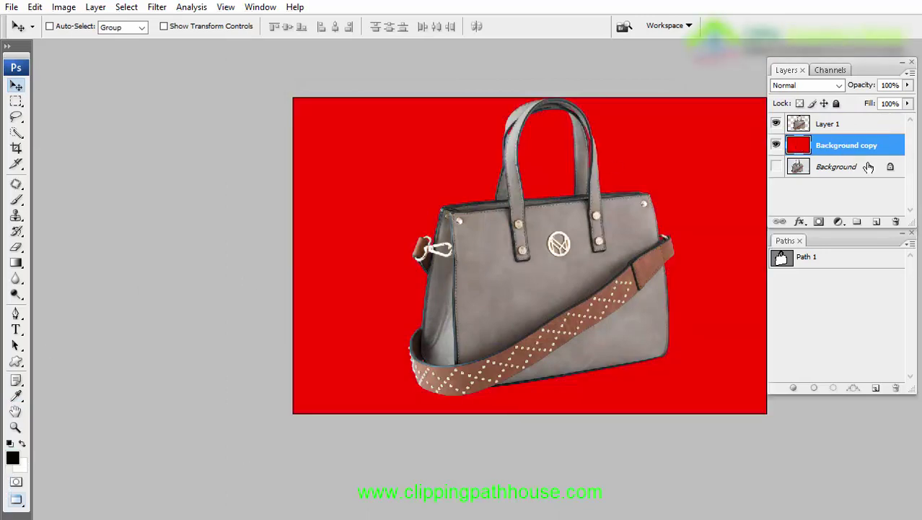
Reset the default colours and refill the Background copy layer with white
{"action": "key", "text": "d"}
{"action": "key", "text": "ctrl+BackSpace"}
Select the handbag's outline from Layer 1 and crop the image to that selection
{"action": "left_click", "coordinate": [830, 123]}
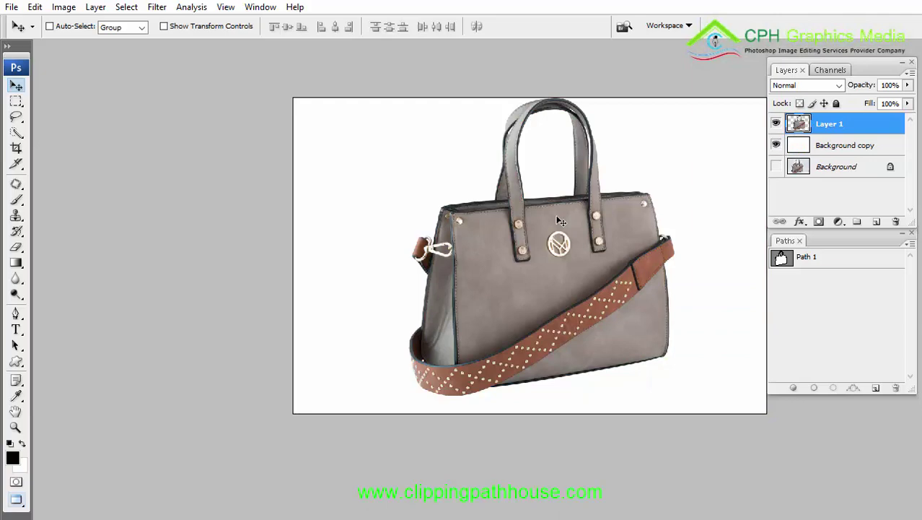
{"action": "left_click", "coordinate": [799, 124], "text": "ctrl"}
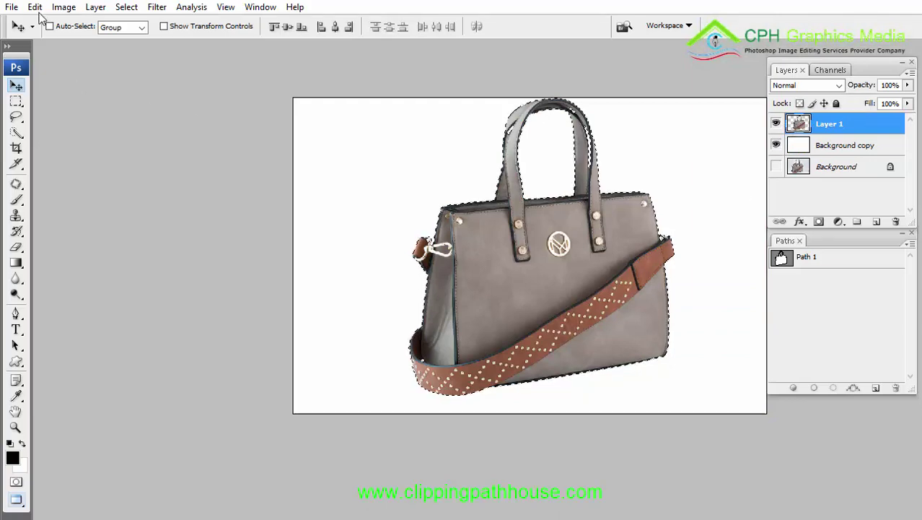
{"action": "left_click", "coordinate": [64, 7]}
{"action": "left_click", "coordinate": [70, 163]}
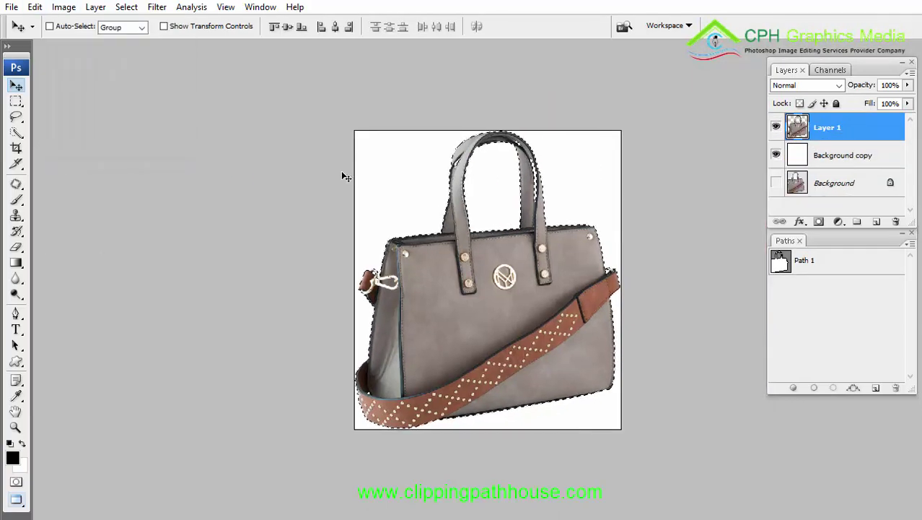
Resize the image to a width of 1000 pixels with proportions constrained
{"action": "key", "text": "ctrl+alt+i"}
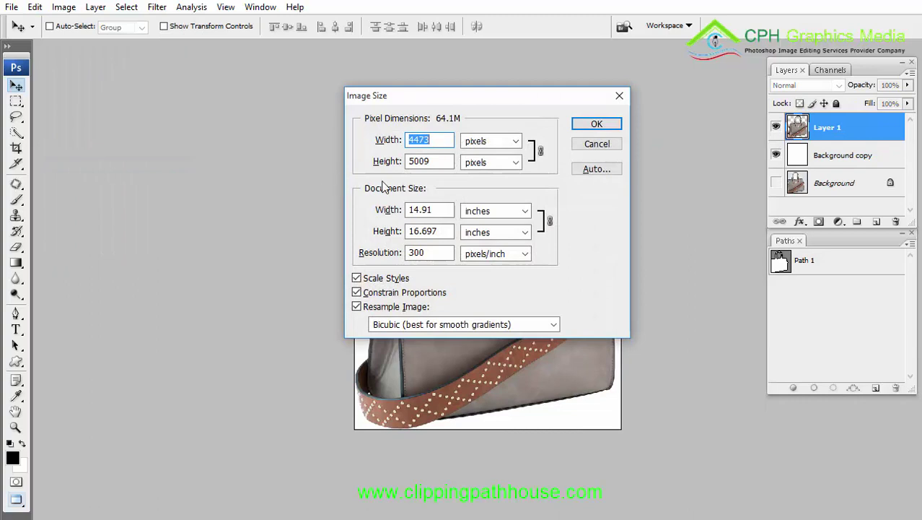
{"action": "type", "text": "1000"}
{"action": "key", "text": "Return"}
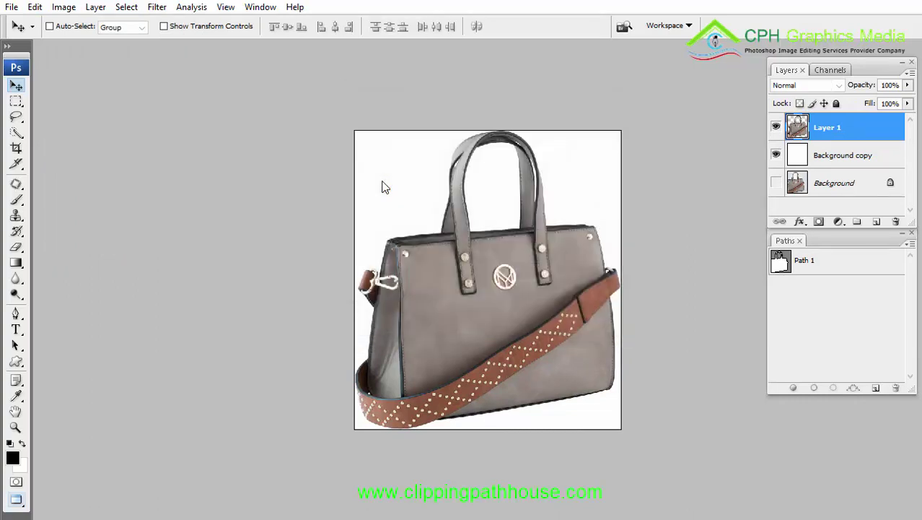
Enlarge the canvas to 1200 by 1200 pixels, keeping the handbag centred
{"action": "key", "text": "ctrl+alt+c"}
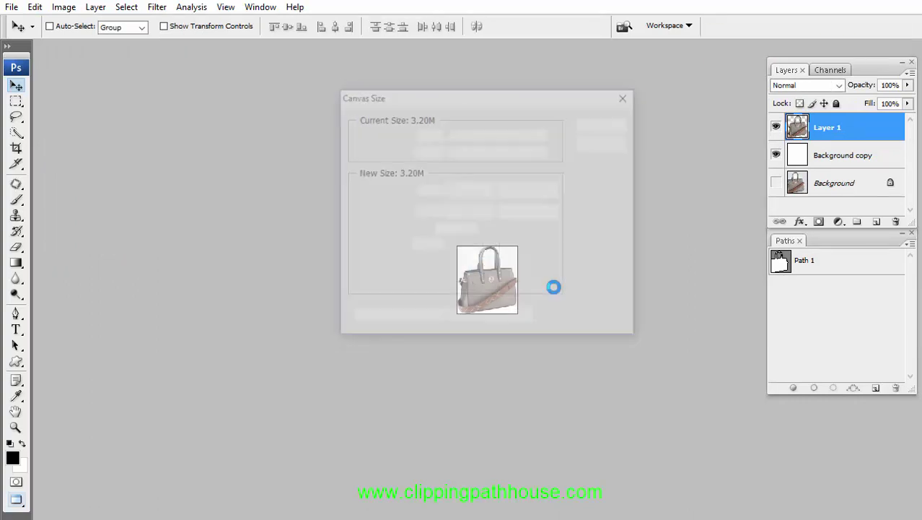
{"action": "left_click", "coordinate": [526, 191]}
{"action": "left_click", "coordinate": [522, 217]}
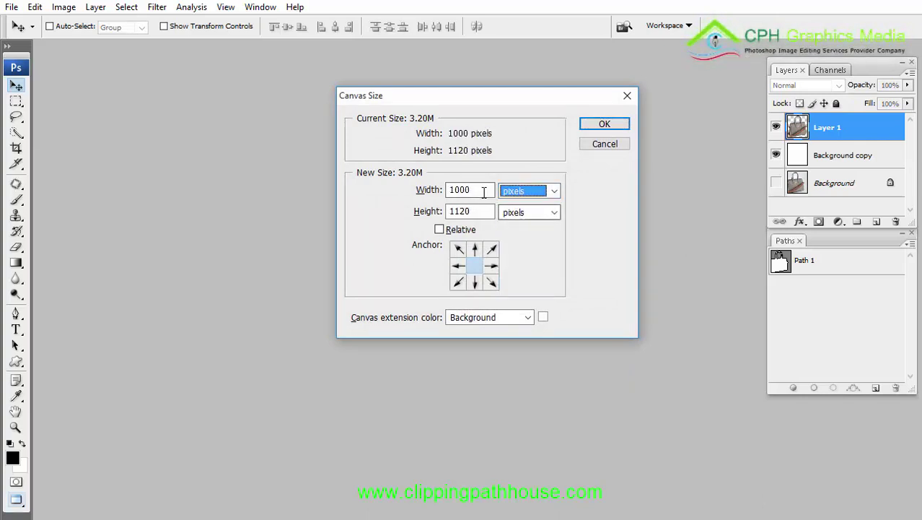
{"action": "double_click", "coordinate": [487, 212]}
{"action": "left_click_drag", "start_coordinate": [482, 191], "coordinate": [298, 187]}
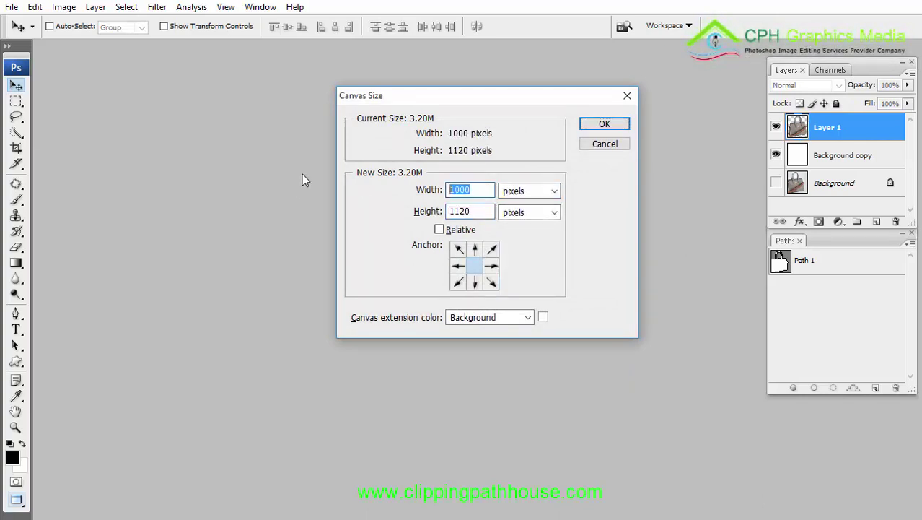
{"action": "type", "text": "1200"}
{"action": "key", "text": "Tab"}
{"action": "key", "text": "Tab"}
{"action": "type", "text": "1200"}
{"action": "key", "text": "Return"}
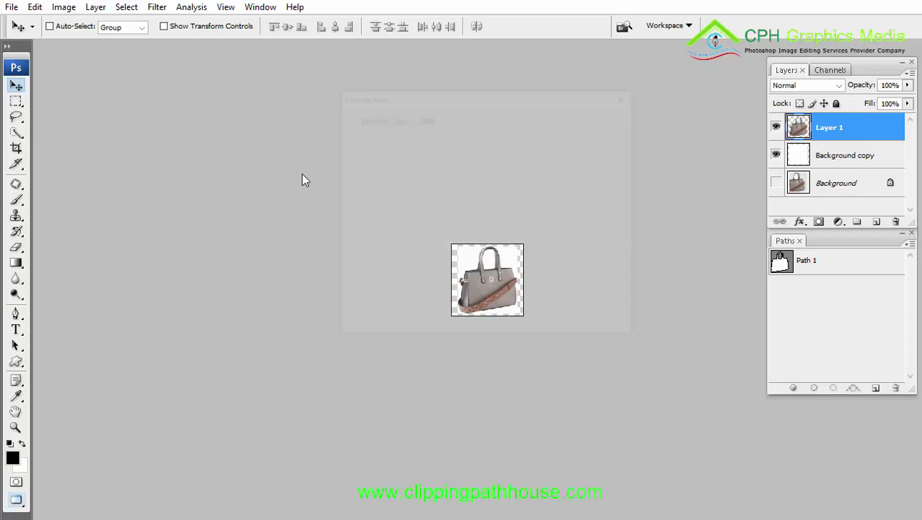
Fill the Background copy layer with white across the enlarged canvas and check the finished handbag image
{"action": "left_click", "coordinate": [820, 161]}
{"action": "key", "text": "ctrl+BackSpace"}
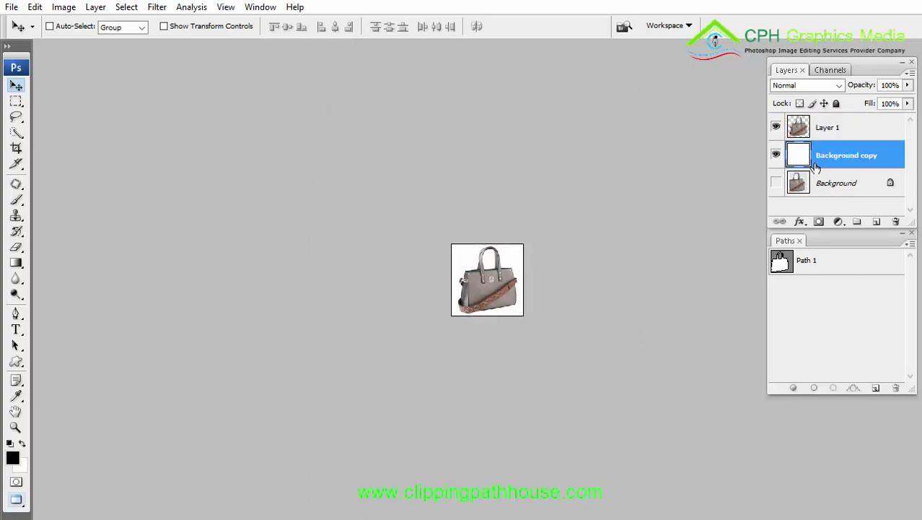
{"action": "left_click_drag", "start_coordinate": [401, 232], "coordinate": [515, 299]}
{"action": "left_click_drag", "start_coordinate": [595, 306], "coordinate": [531, 275]}
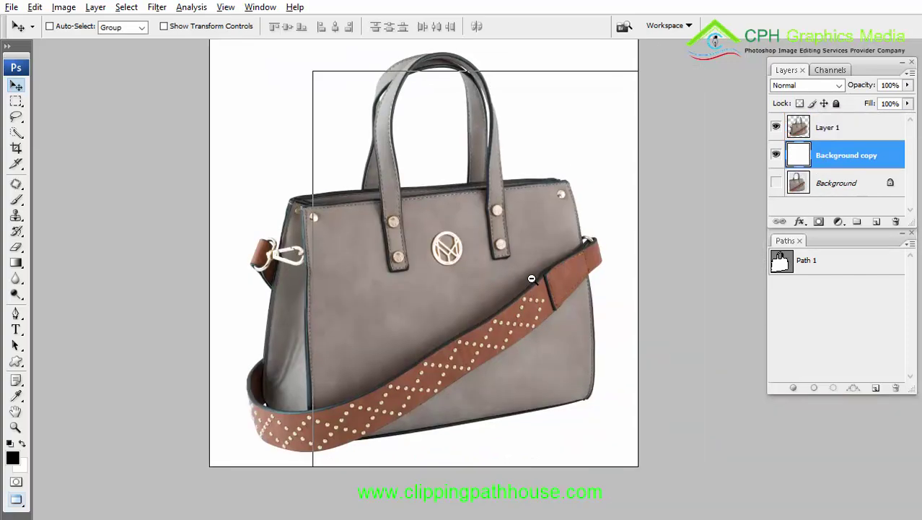
{"action": "scroll", "coordinate": [549, 273], "scroll_direction": "down", "scroll_amount": 3}
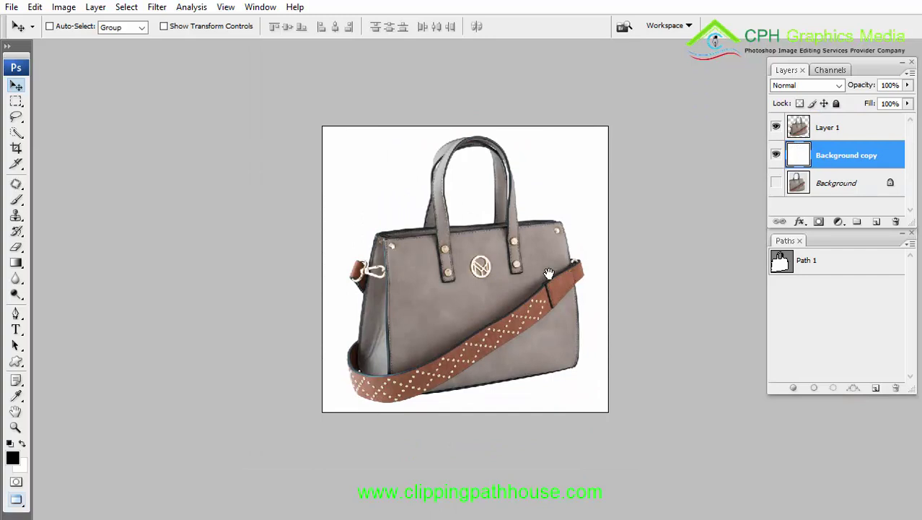